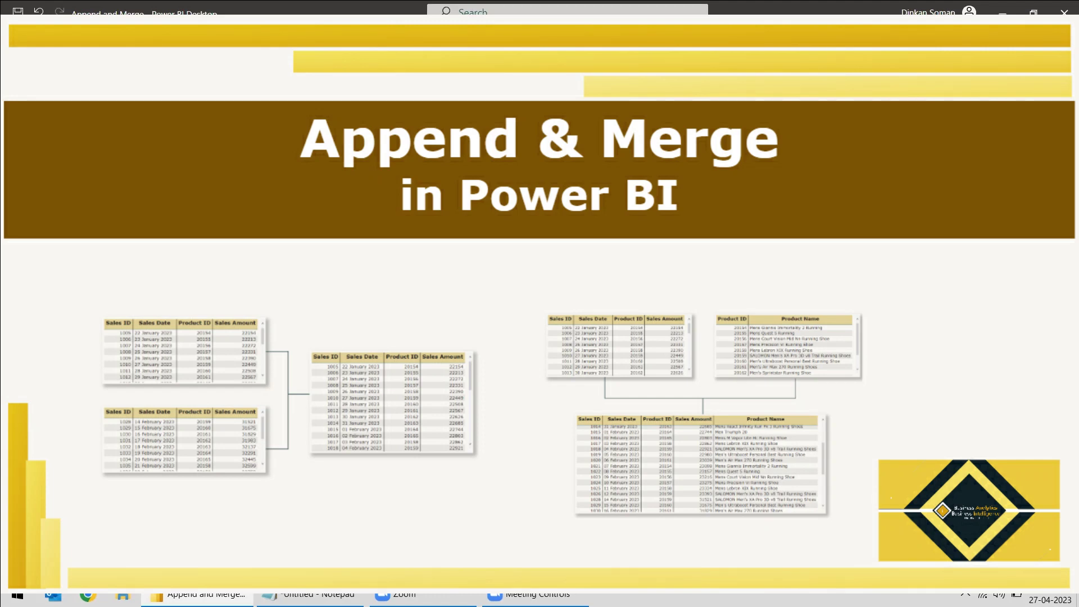
Step: Leave full-screen view, launch the Power Query Editor from Home, and return to the report window
key("Escape")
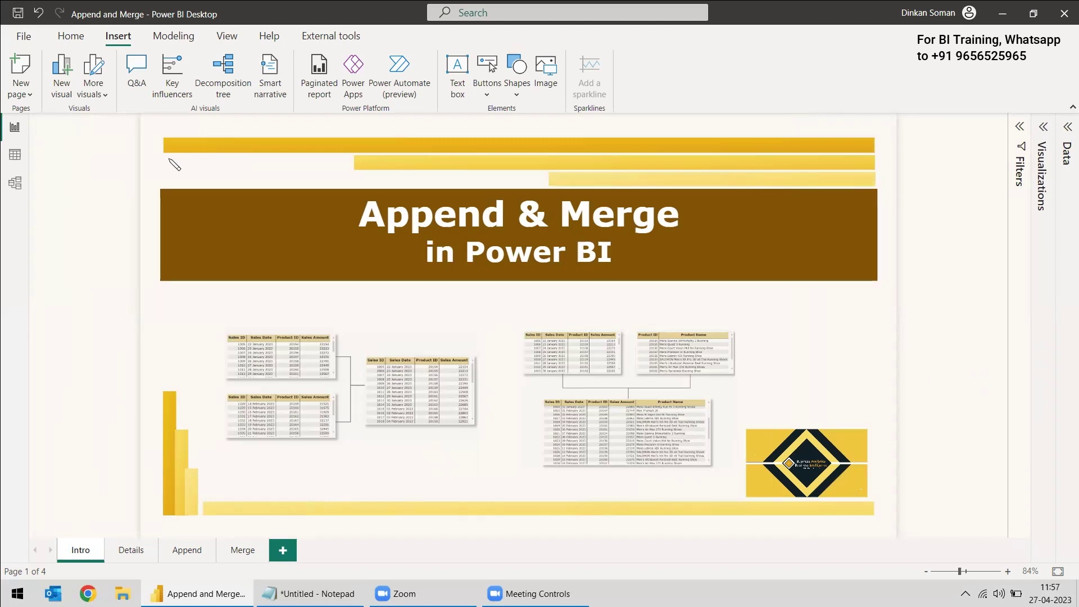
left_click(71, 37)
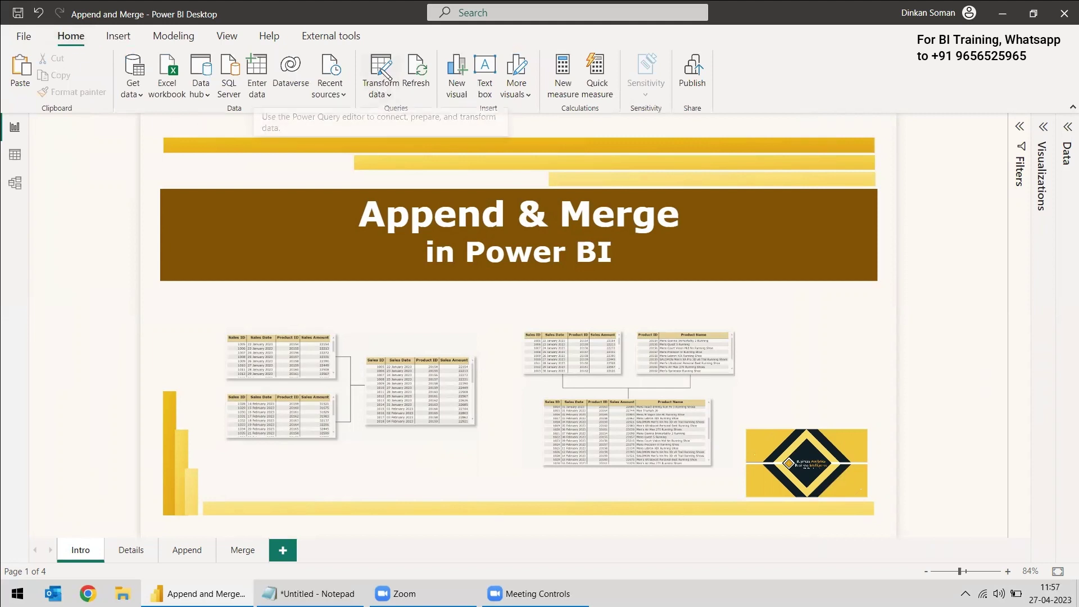
left_click(381, 71)
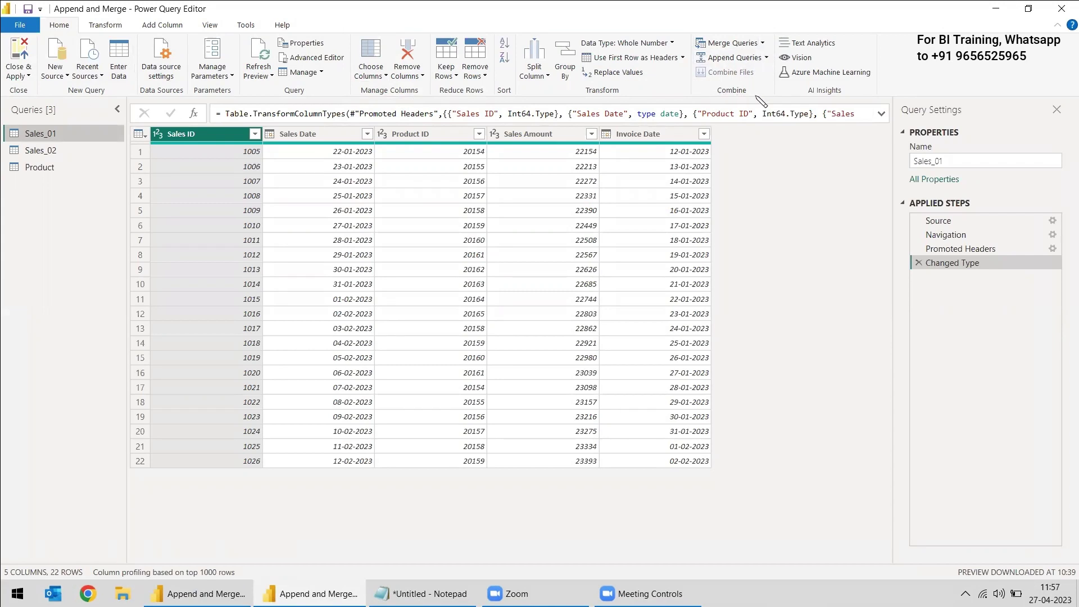
left_click(197, 594)
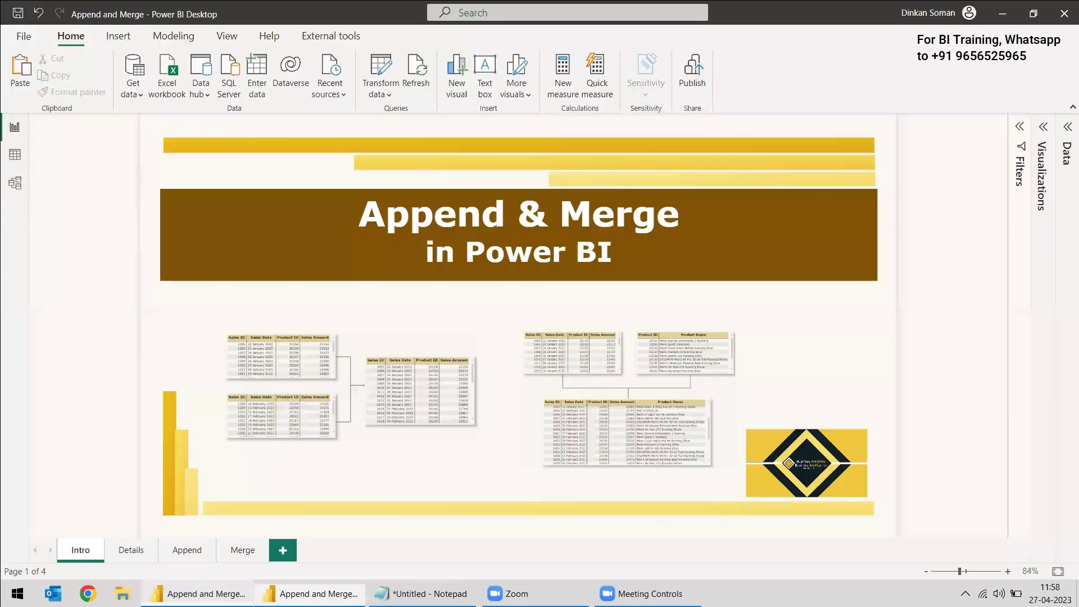
Step: Switch to the Details page, which explains append and merge with example tables
left_click(140, 556)
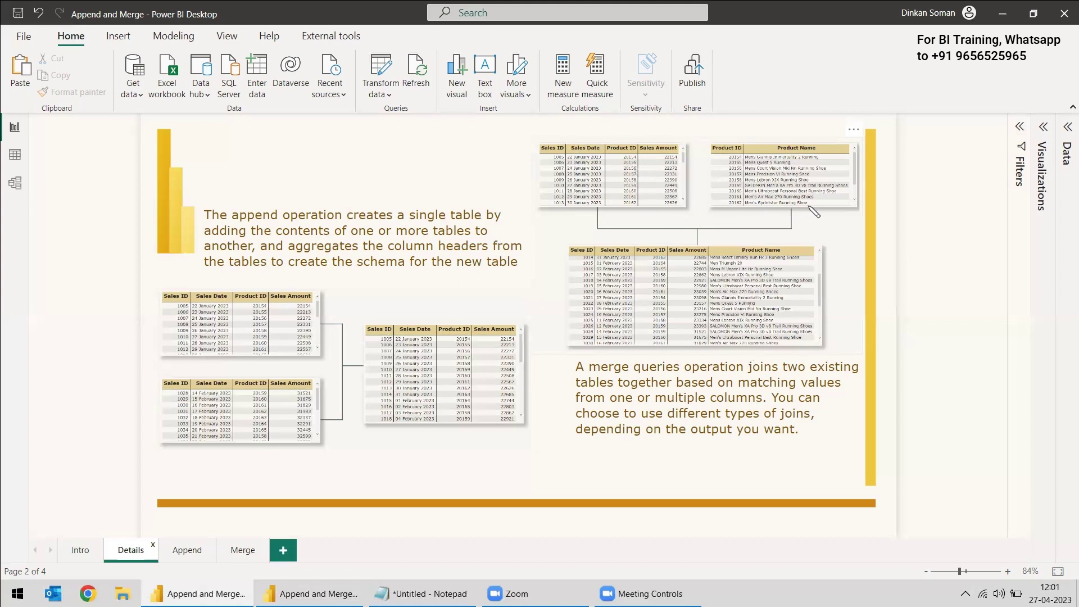
Step: Open the Append page and scroll through the left sales table visual
left_click(187, 551)
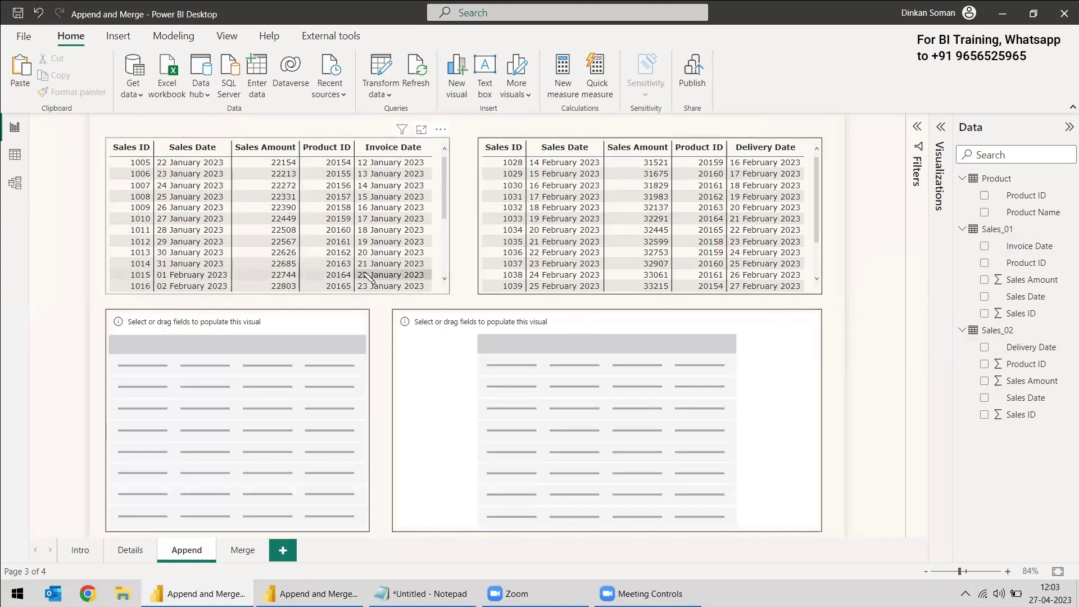
scroll(148, 290, "down", 3)
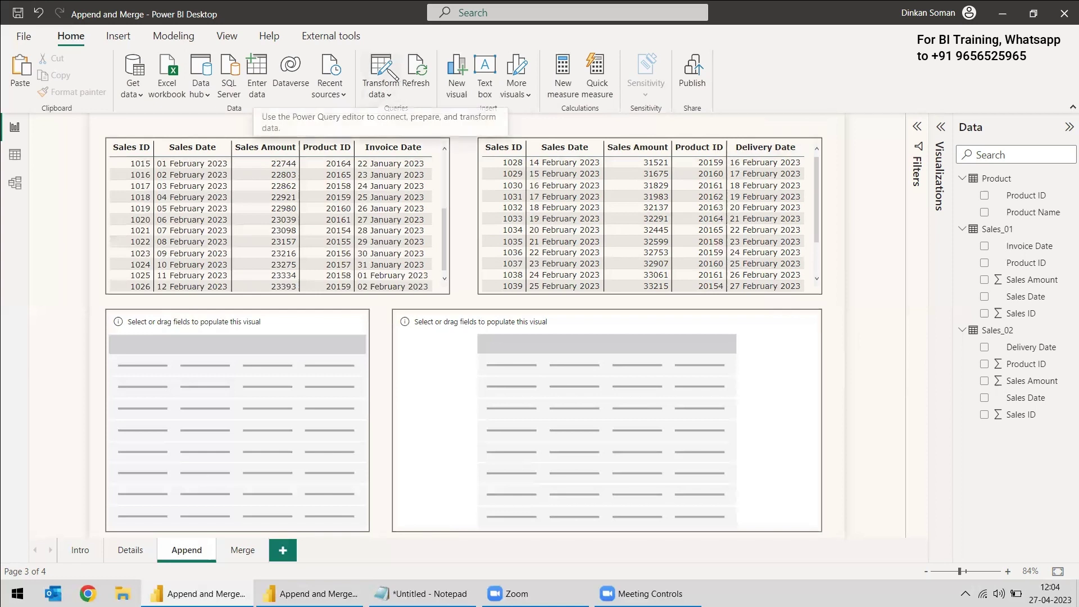
Step: Append Sales_01 and Sales_02 into a new Append1 query, leaving the Product table out
left_click(396, 76)
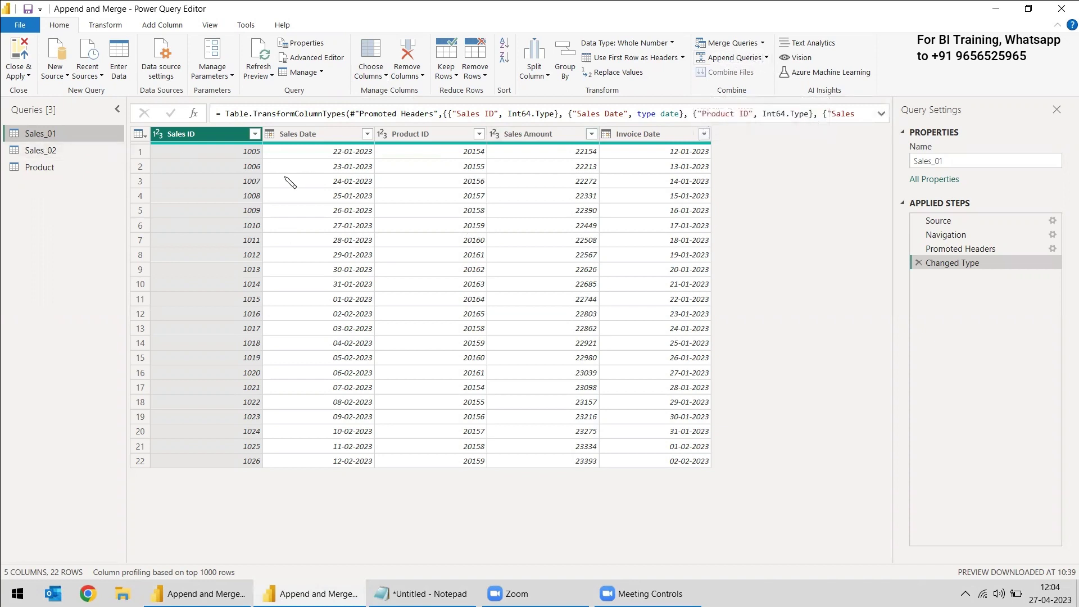
left_click(767, 58)
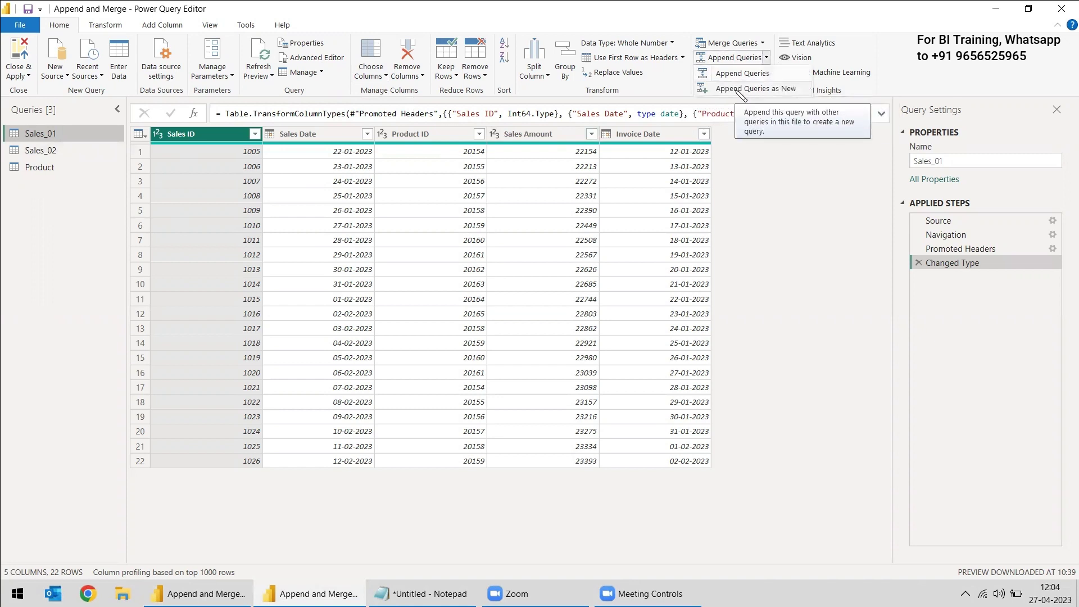
left_click(759, 90)
left_click(356, 331)
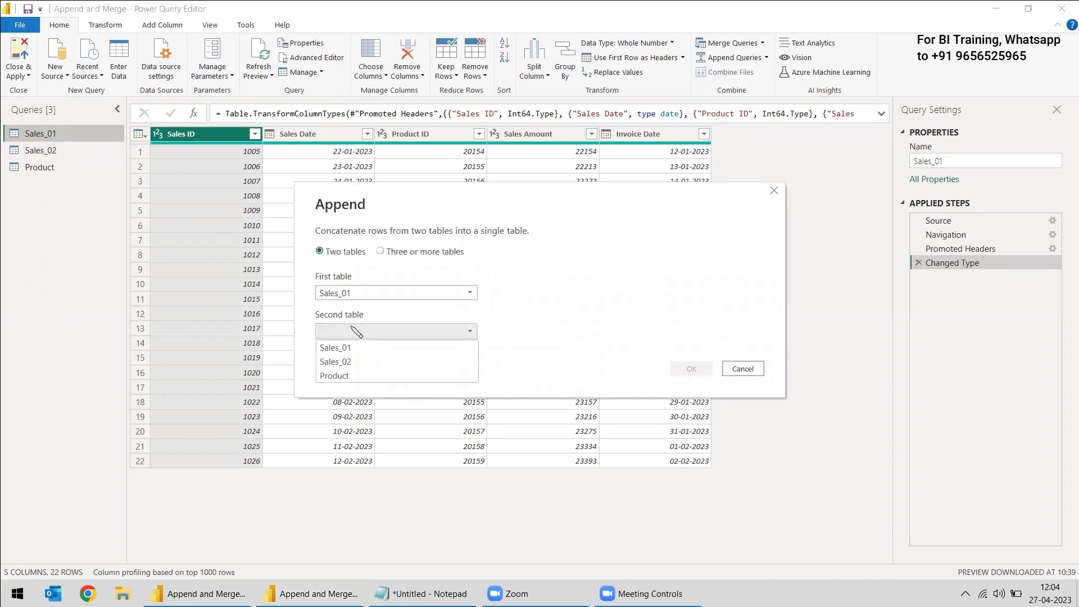
left_click(340, 362)
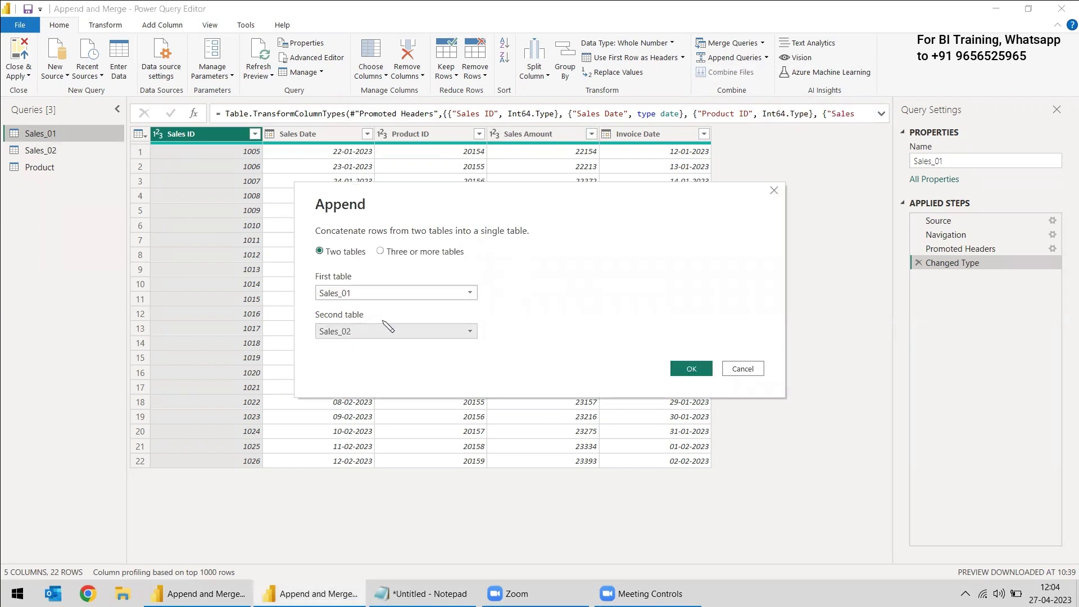
left_click(409, 254)
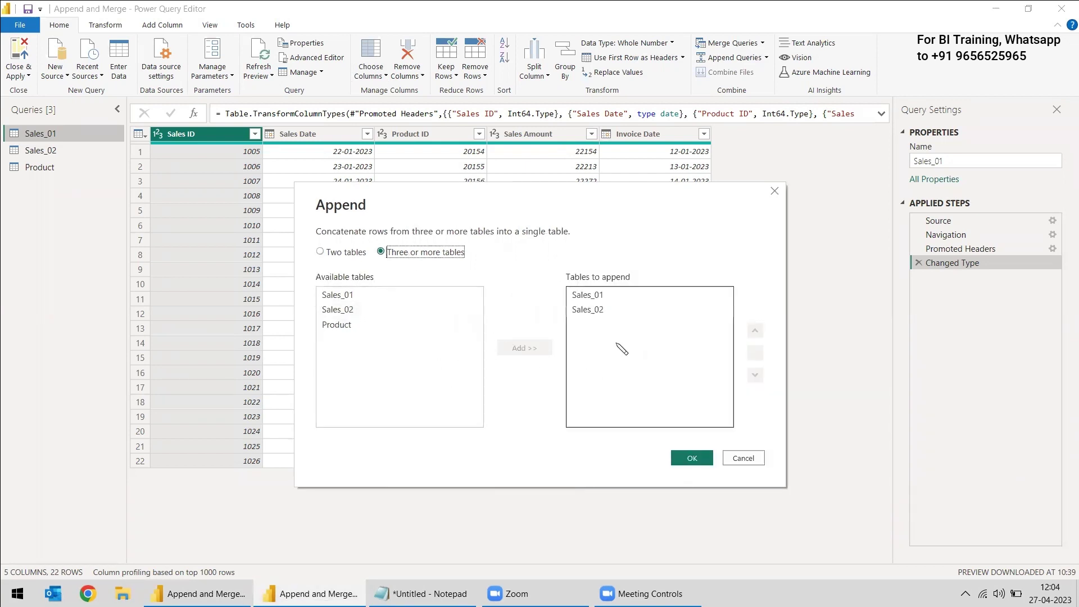
left_click(337, 324)
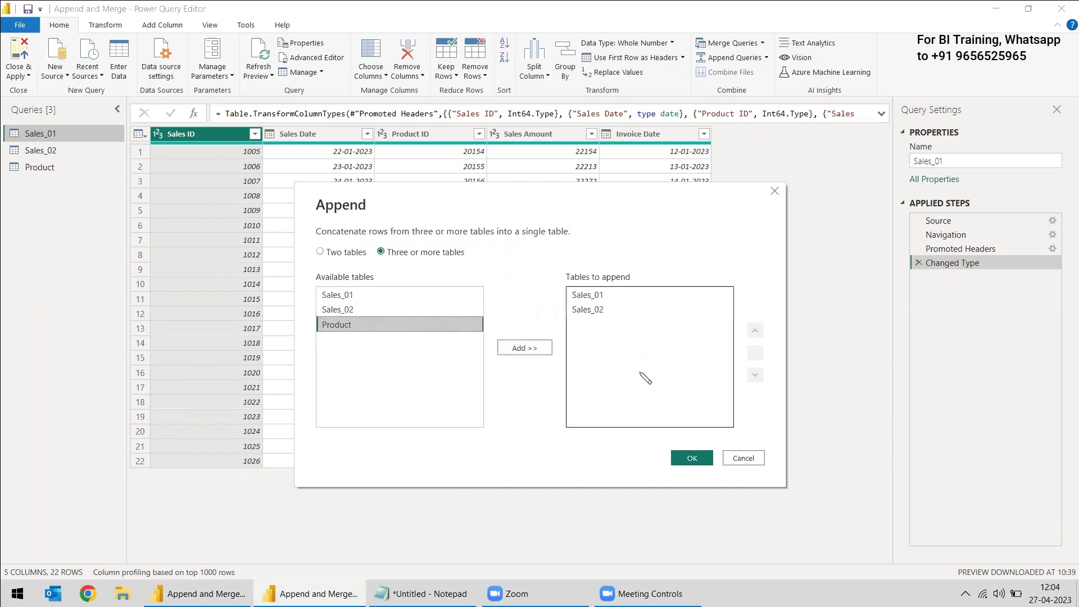
left_click(344, 253)
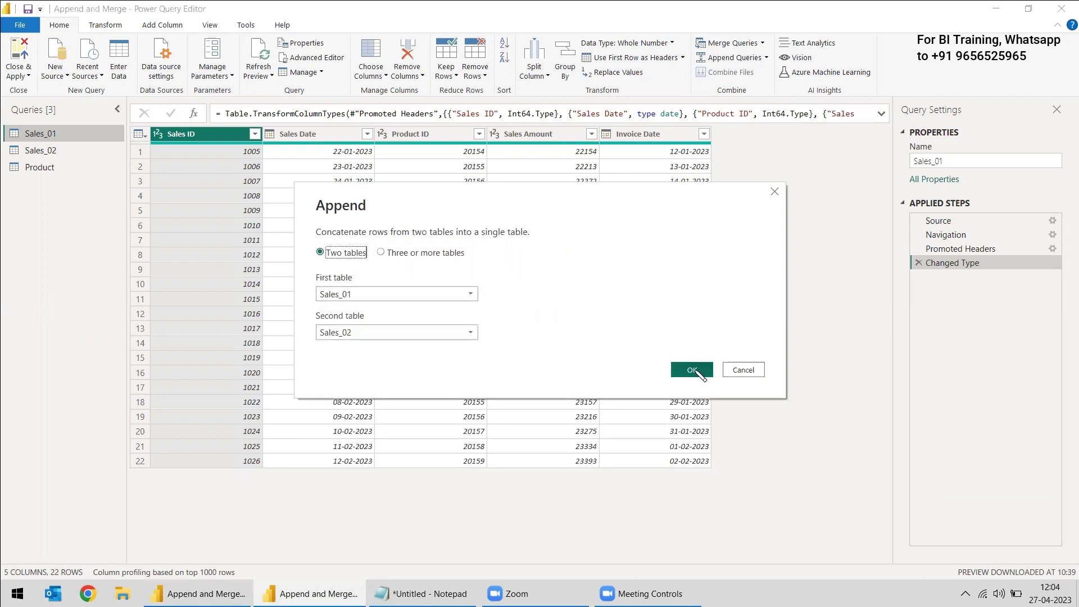
left_click(696, 372)
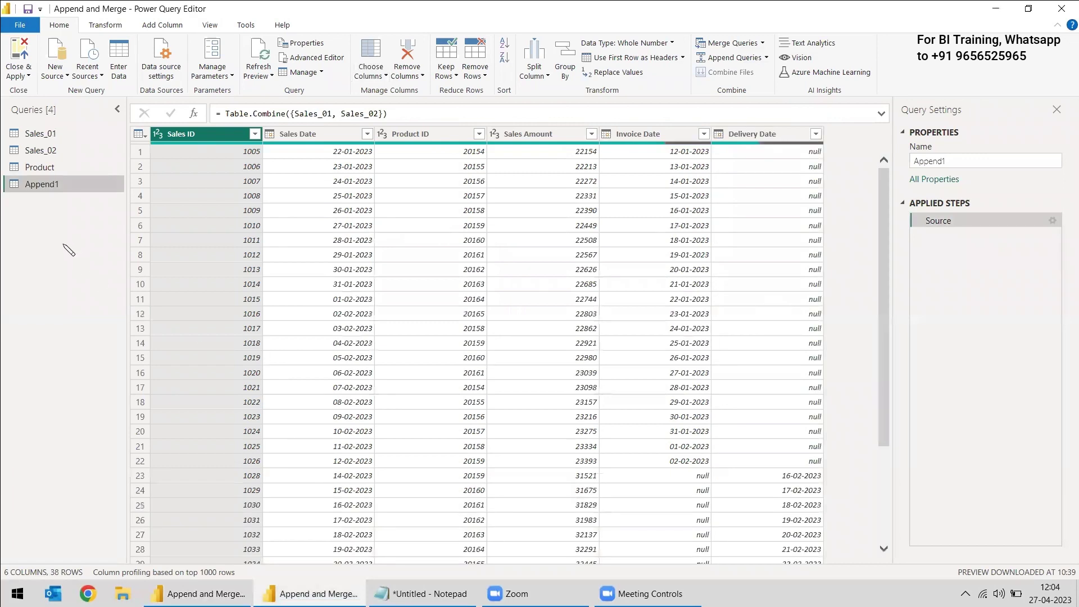
scroll(791, 298, "down", 3)
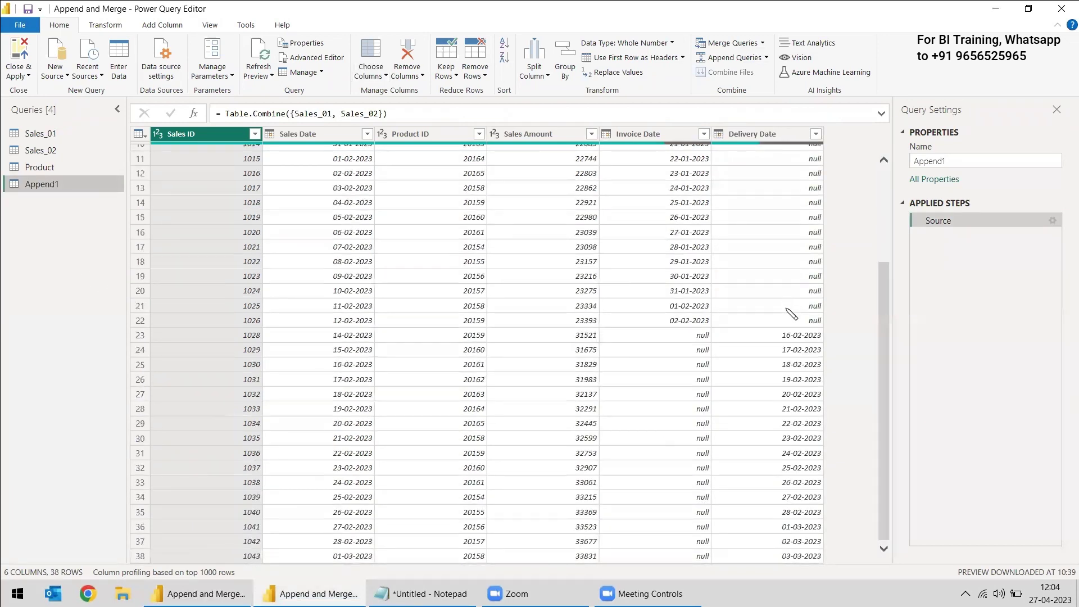
scroll(669, 354, "up", 3)
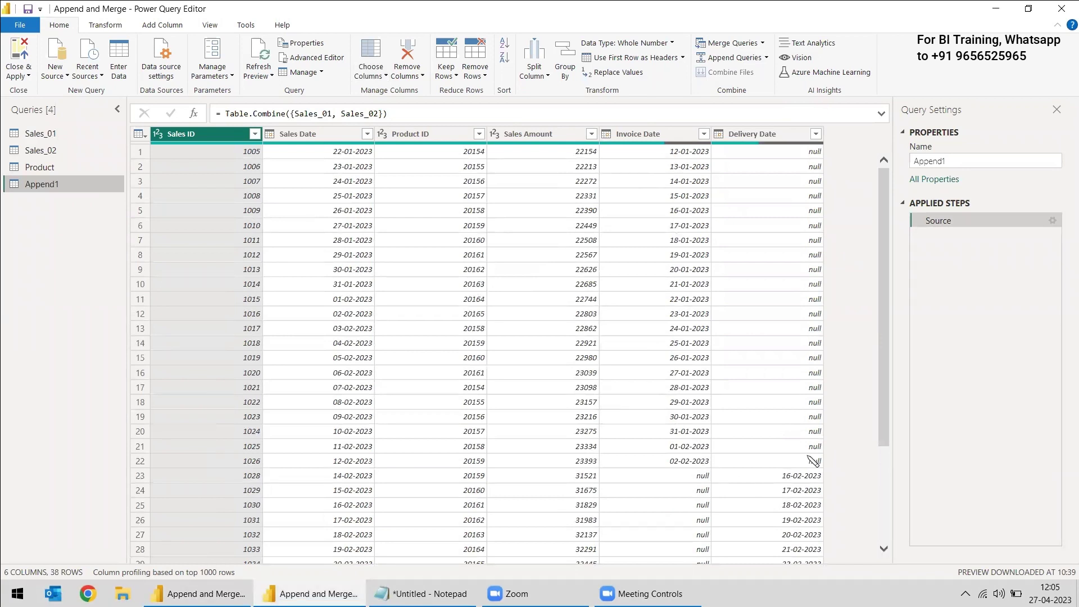
scroll(813, 461, "down", 3)
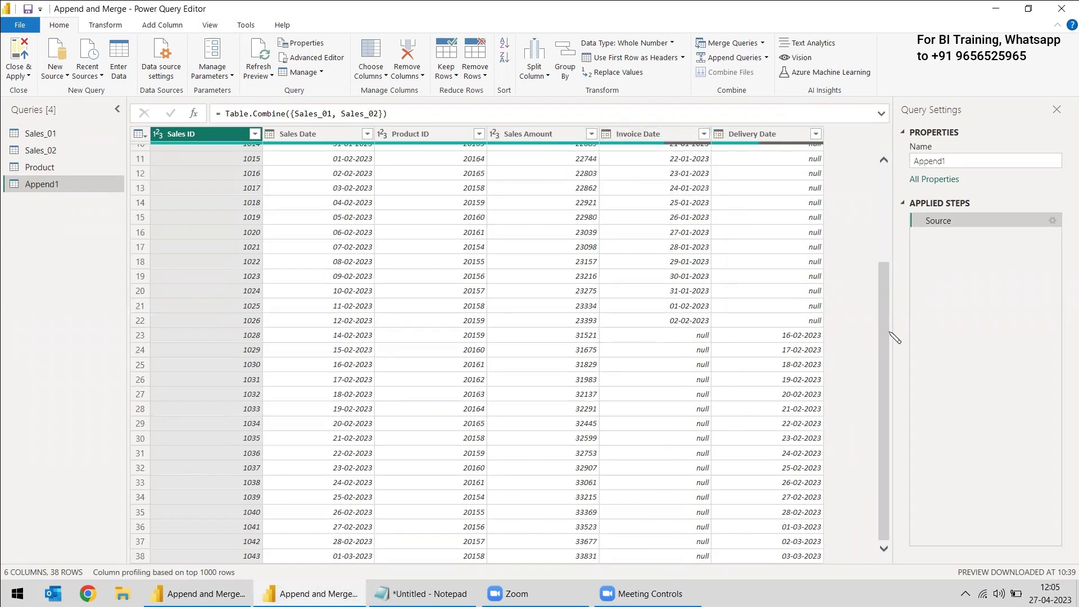
left_click_drag(886, 358, 886, 217)
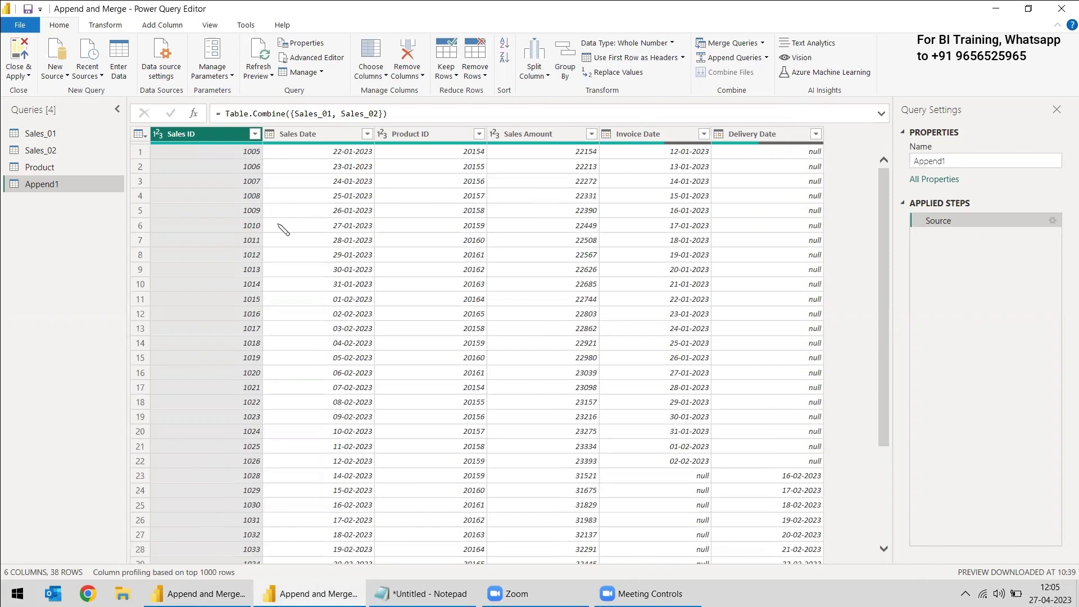
Step: Apply the new Append1 query to the report and select the lower-left empty table visual
left_click(22, 74)
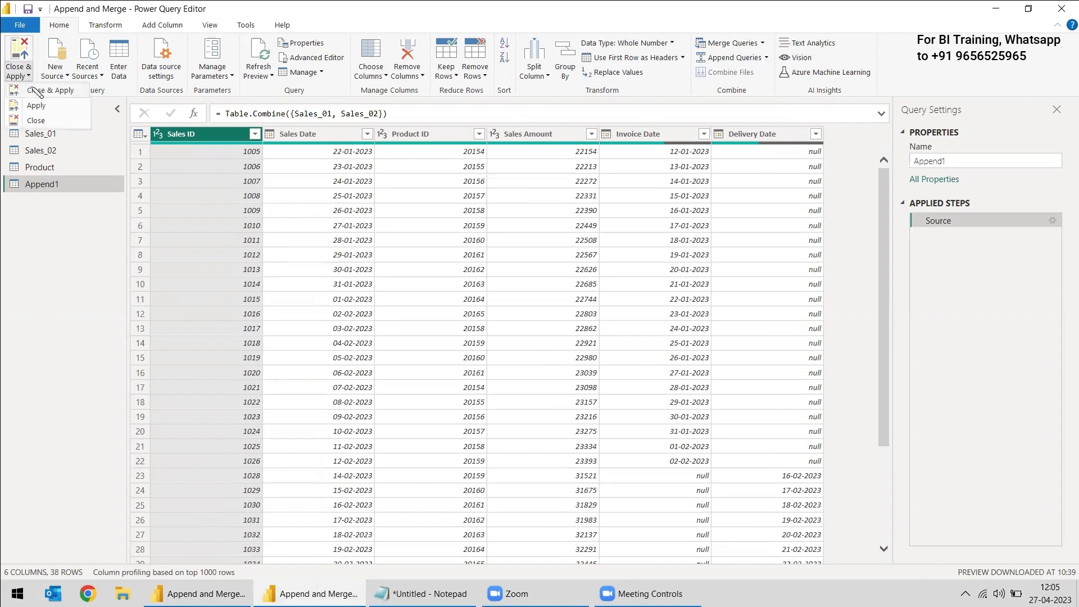
left_click(37, 91)
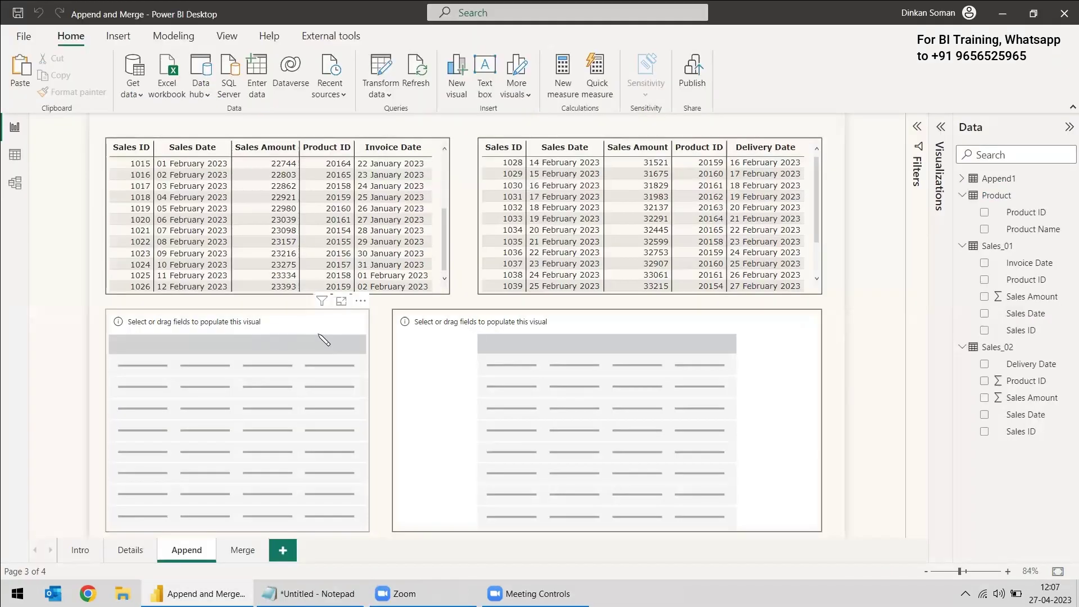
left_click(229, 328)
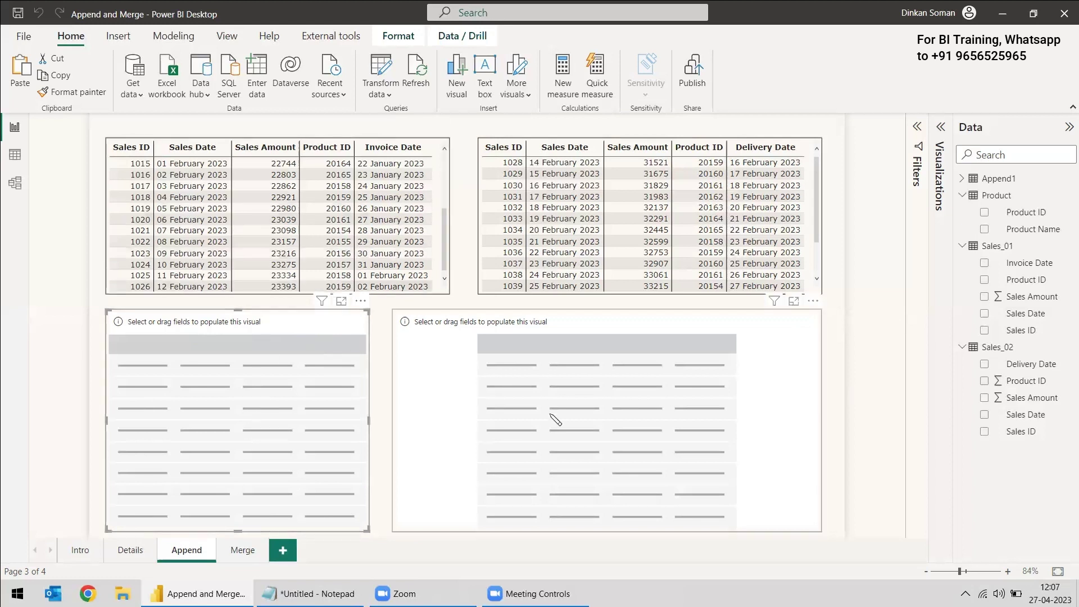
left_click(461, 414)
left_click(289, 428)
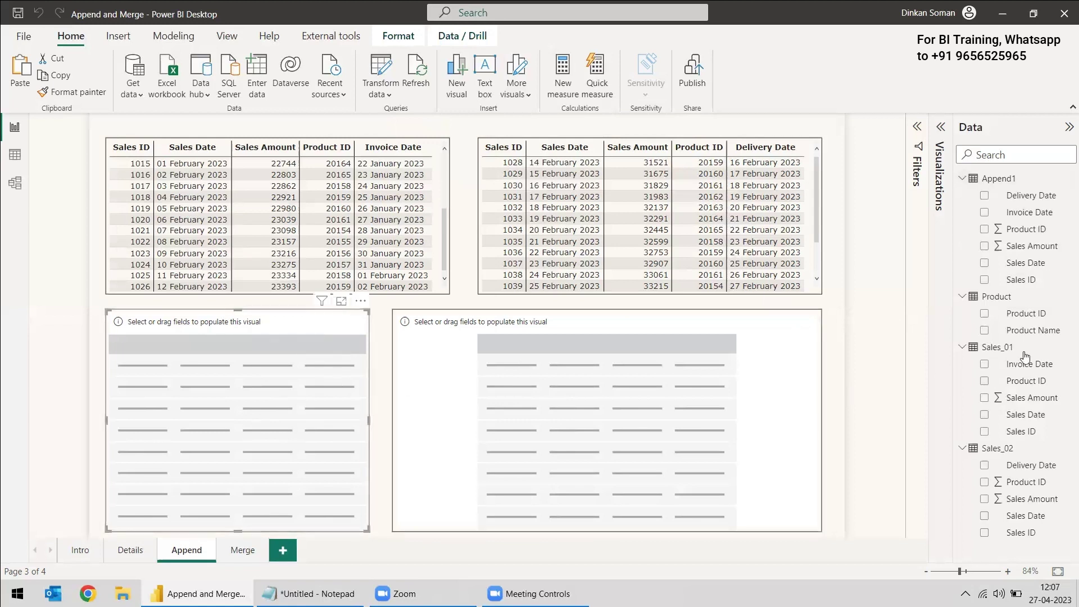
Step: Add Sales ID, Sales Date, Sales Amount and Product ID, setting Product ID to Don't summarize
left_click(987, 280)
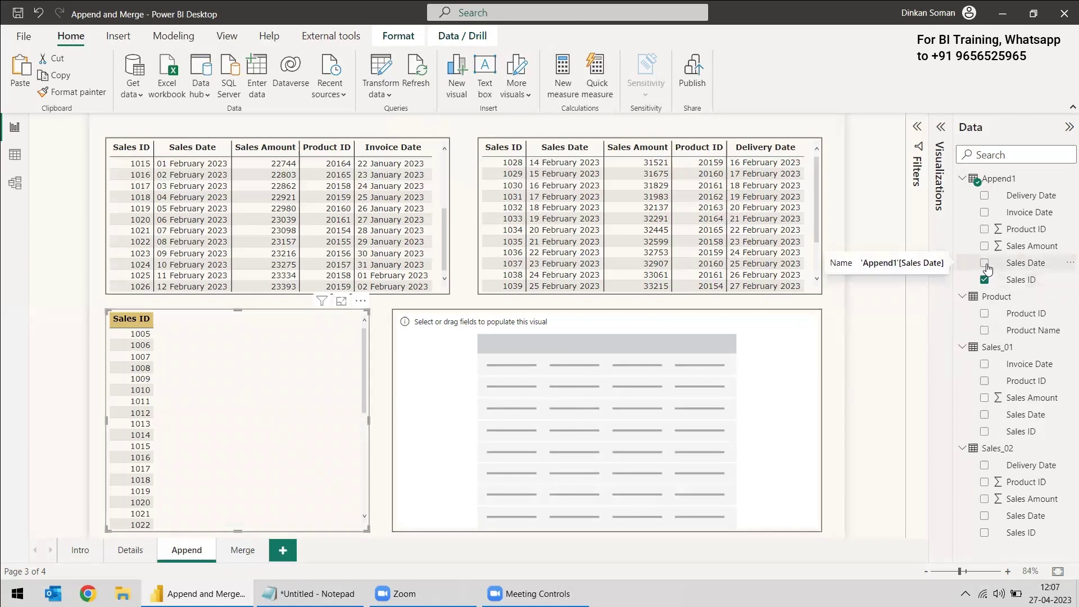
left_click(985, 263)
left_click(984, 246)
left_click(984, 229)
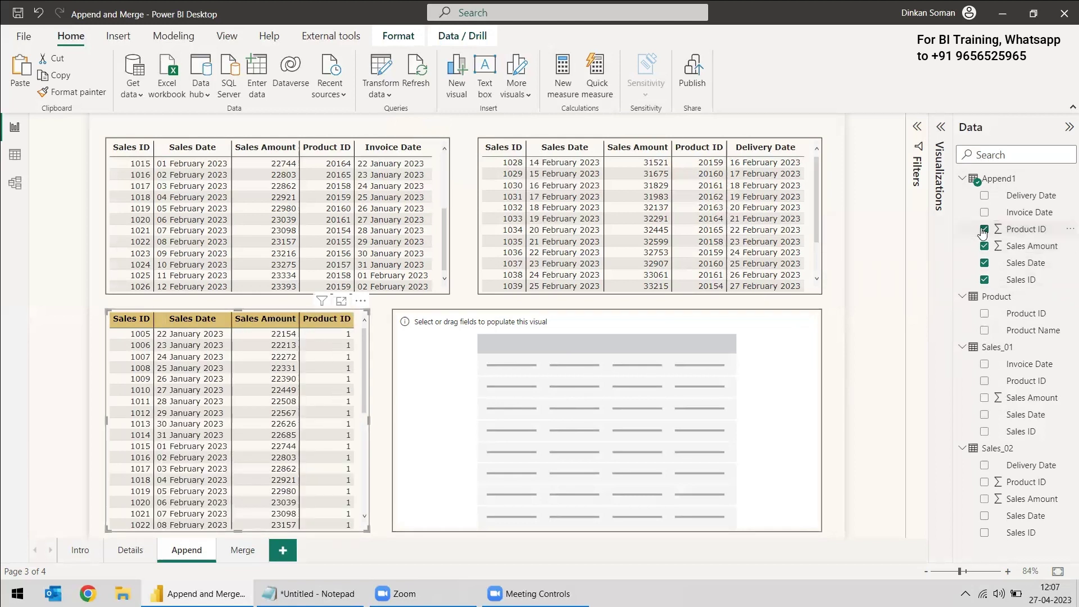
left_click(941, 129)
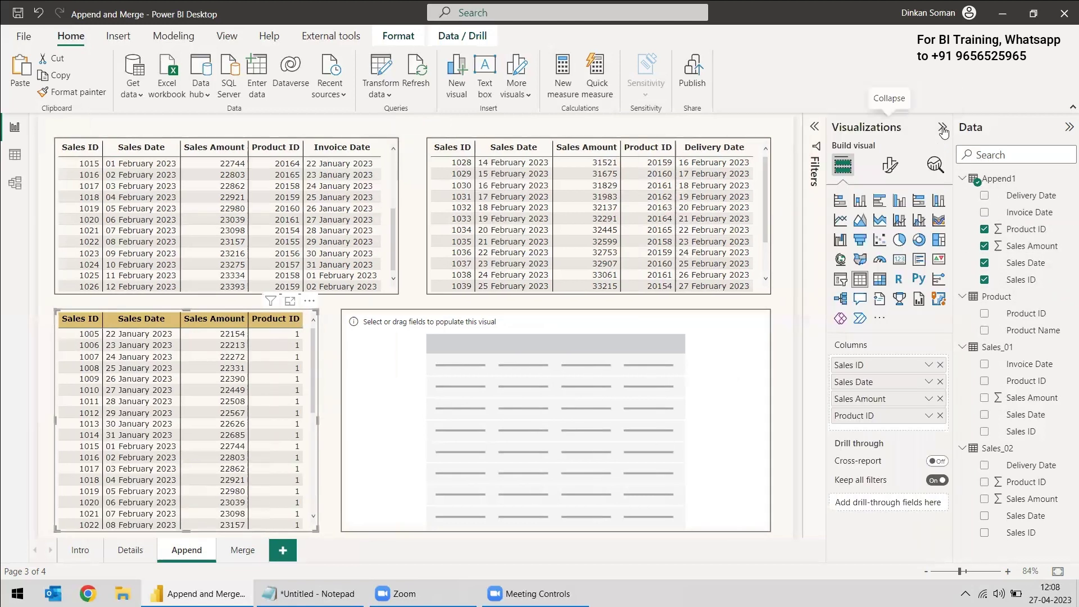
left_click(929, 416)
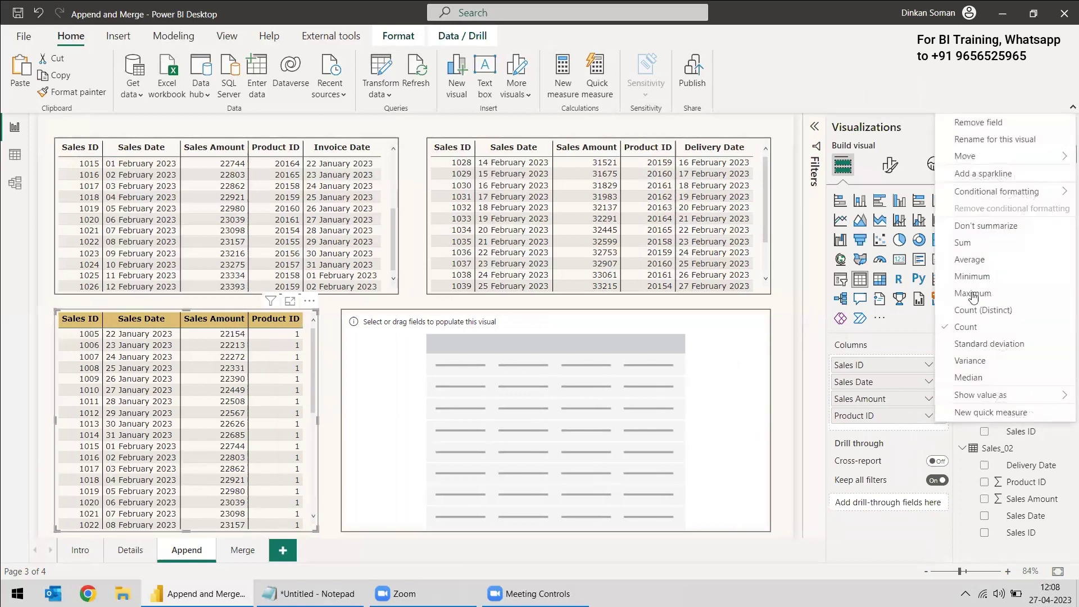
left_click(978, 226)
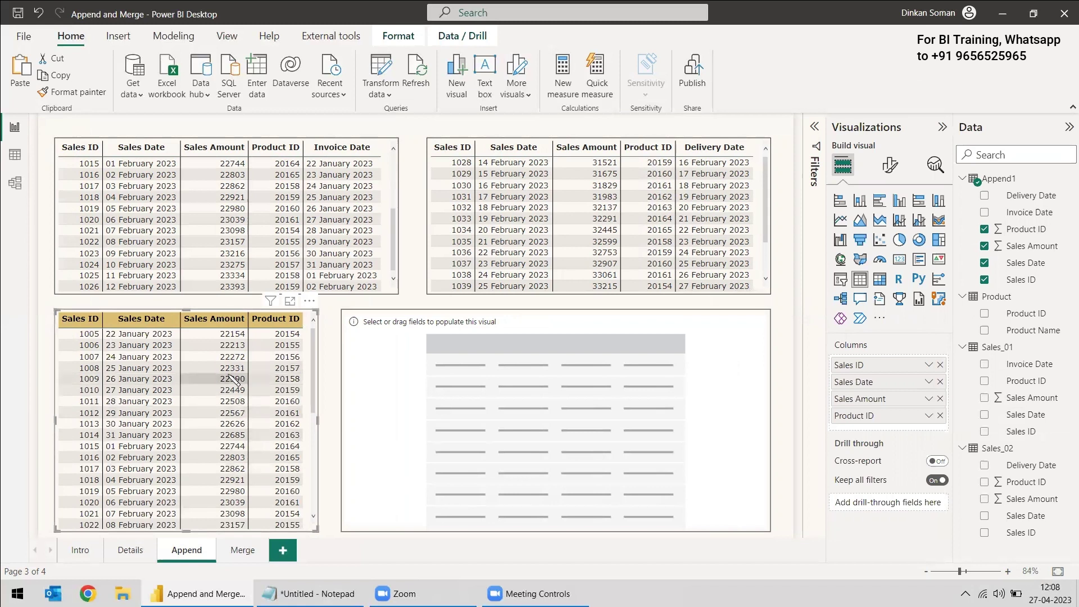
scroll(232, 388, "down", 3)
scroll(232, 387, "up", 3)
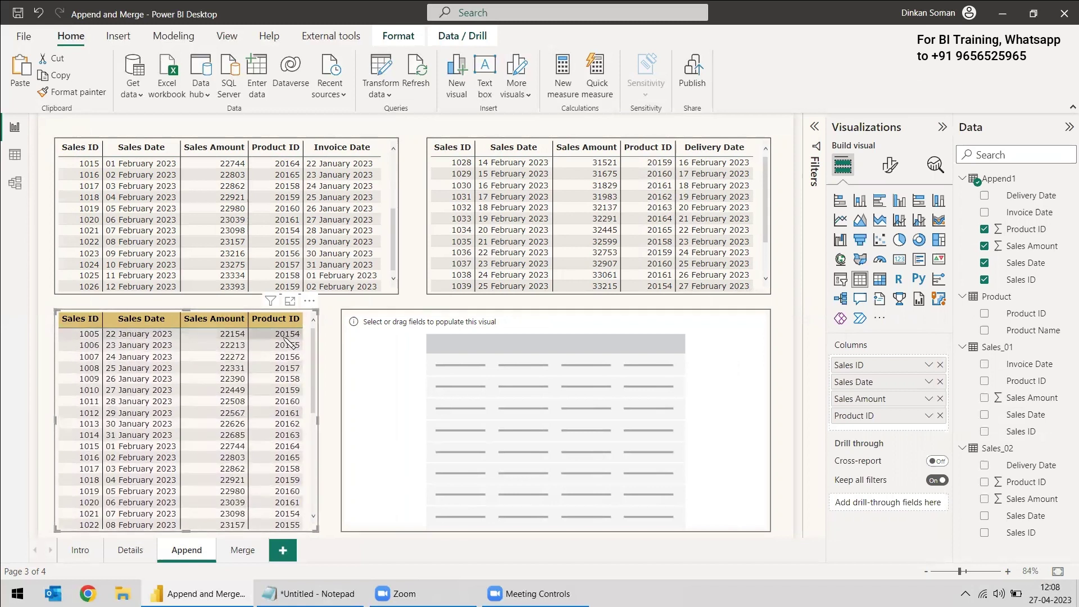
left_click(644, 368)
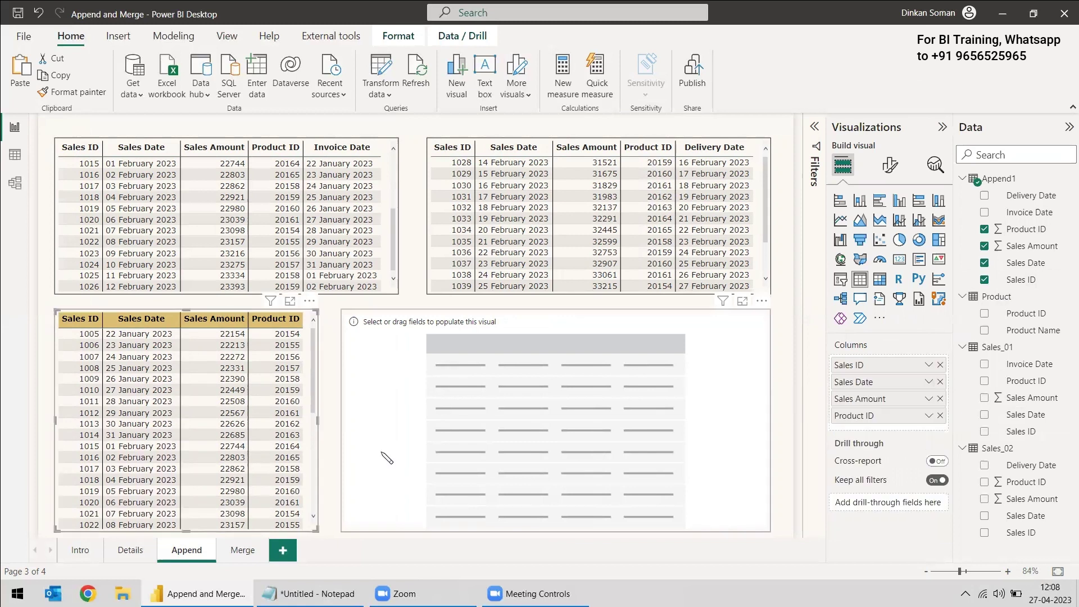
Step: Add Append1's Sales ID, Sales Date, Sales Amount, Product ID, Invoice Date and Delivery Date to the visual
left_click(984, 279)
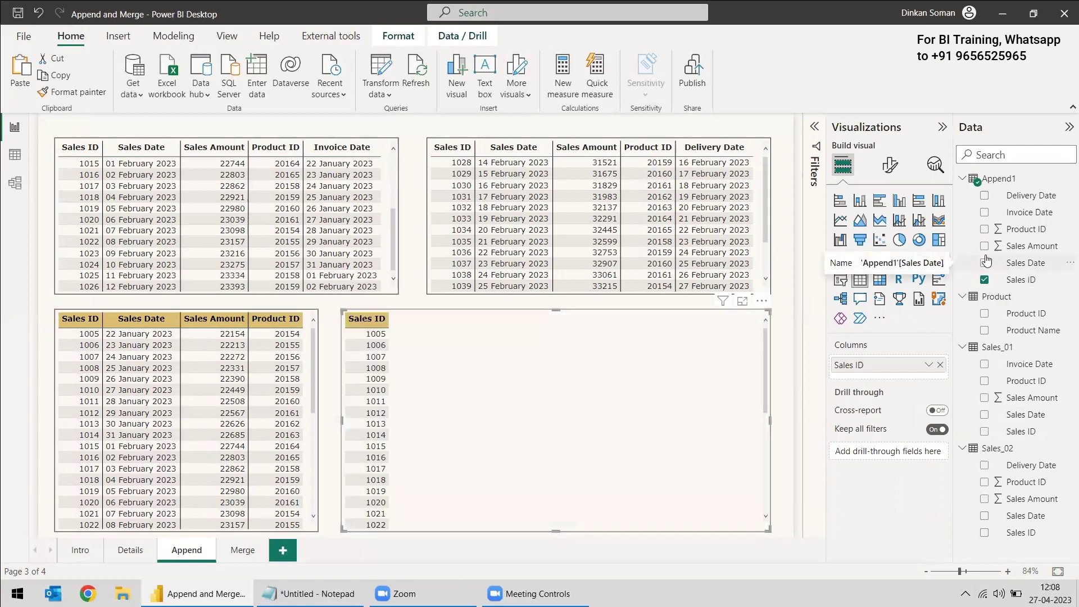
left_click(984, 263)
left_click(984, 245)
left_click(984, 229)
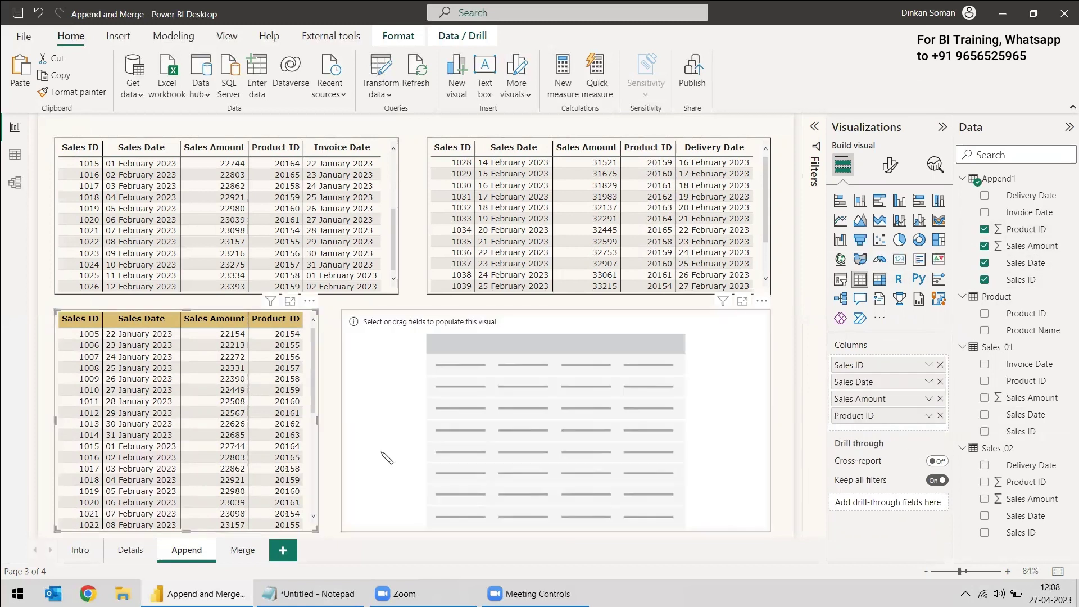
left_click(984, 212)
left_click(984, 195)
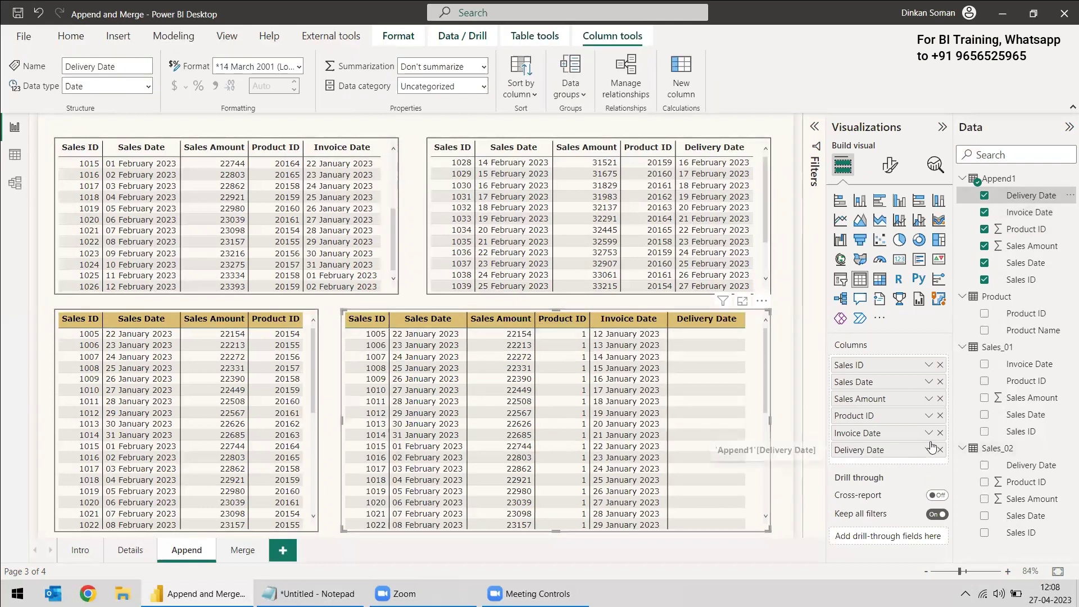
Step: Check Product ID's summarization, review the six-column table, then deselect it
left_click(928, 415)
key("Escape")
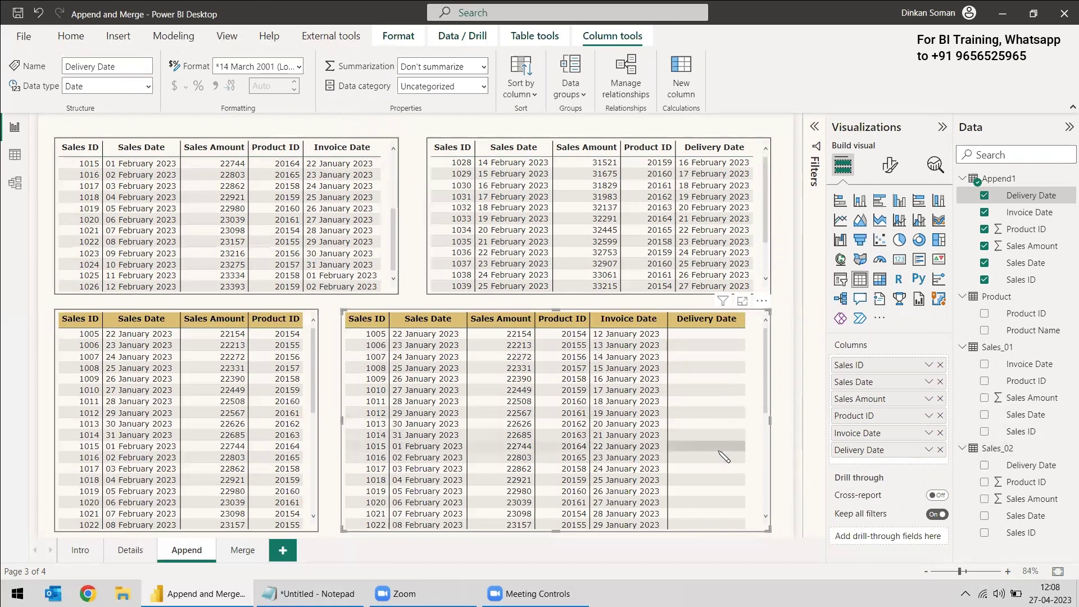
scroll(724, 456, "down", 5)
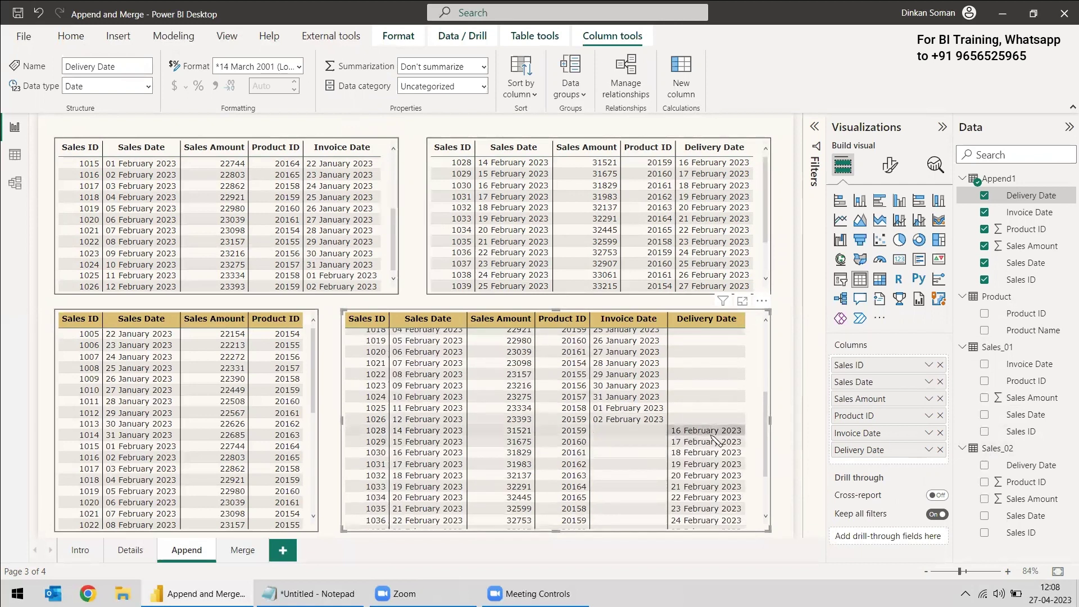
scroll(703, 444, "down", 2)
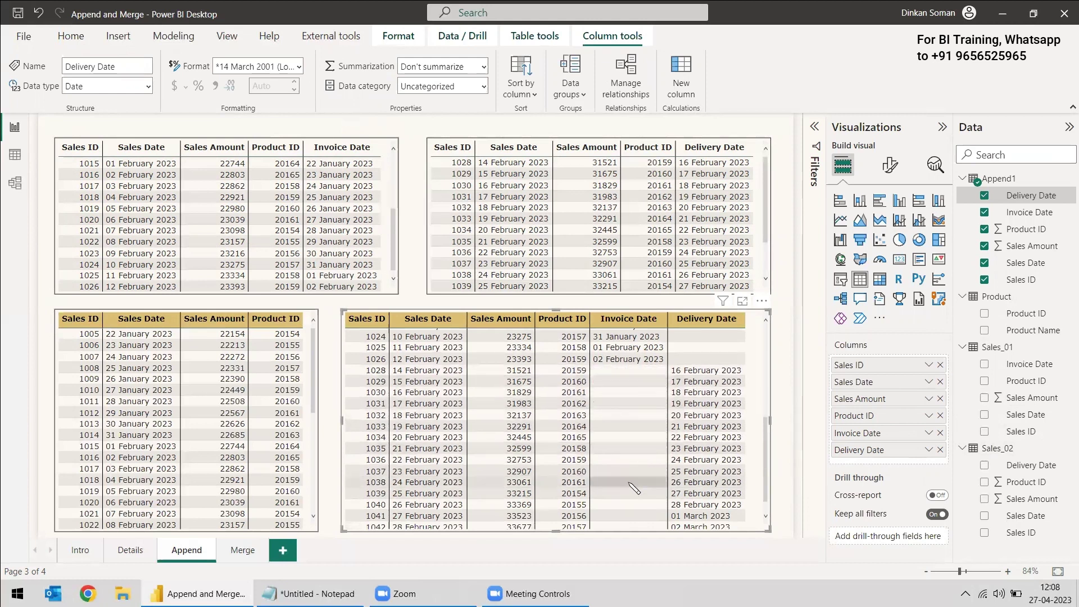
scroll(635, 490, "down", 1)
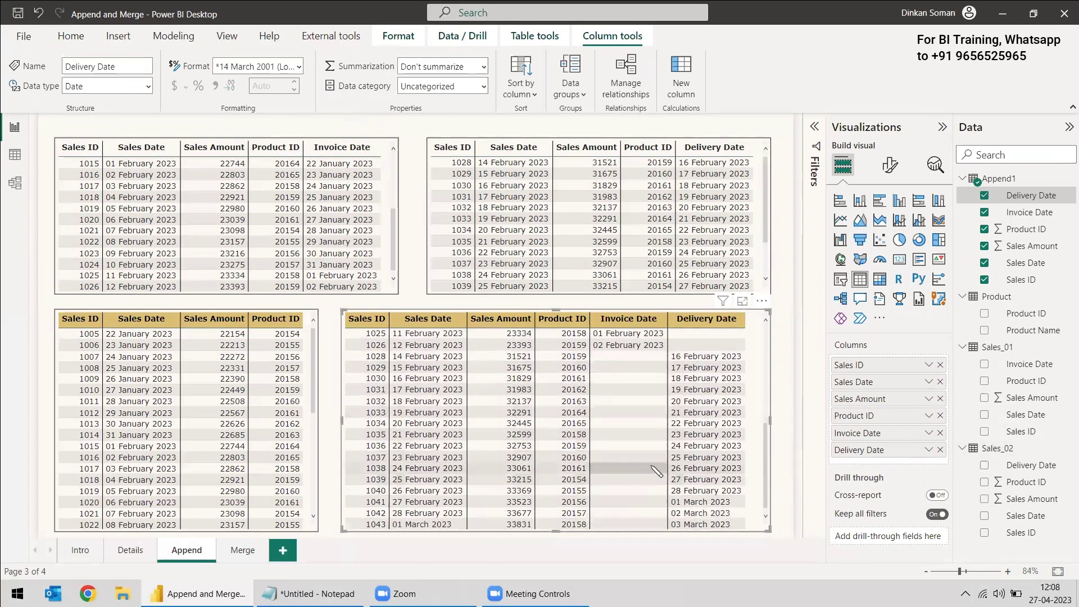
scroll(562, 450, "up", 8)
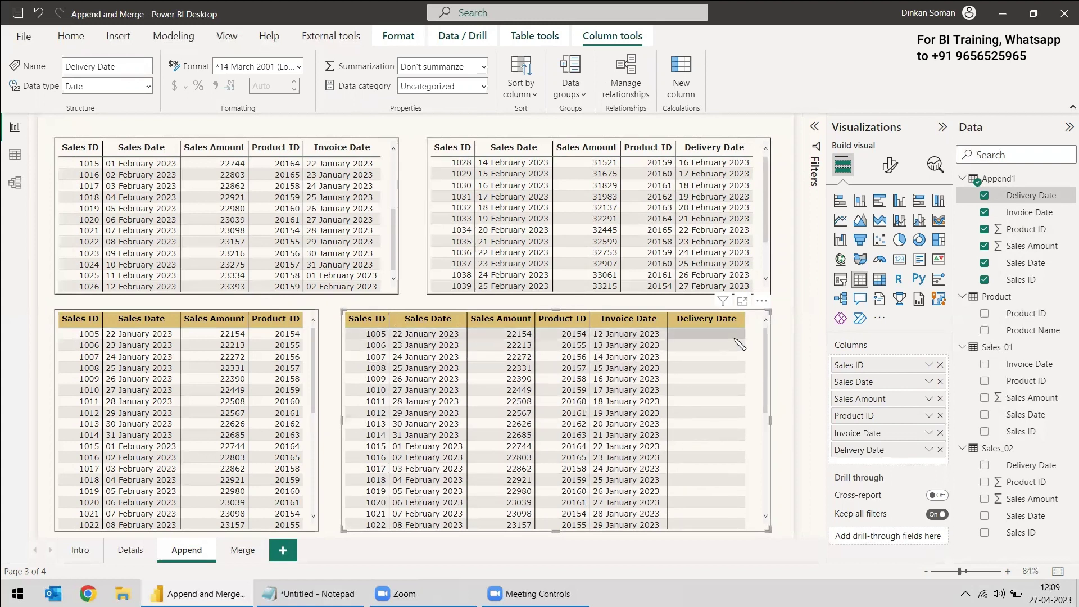
left_click(785, 404)
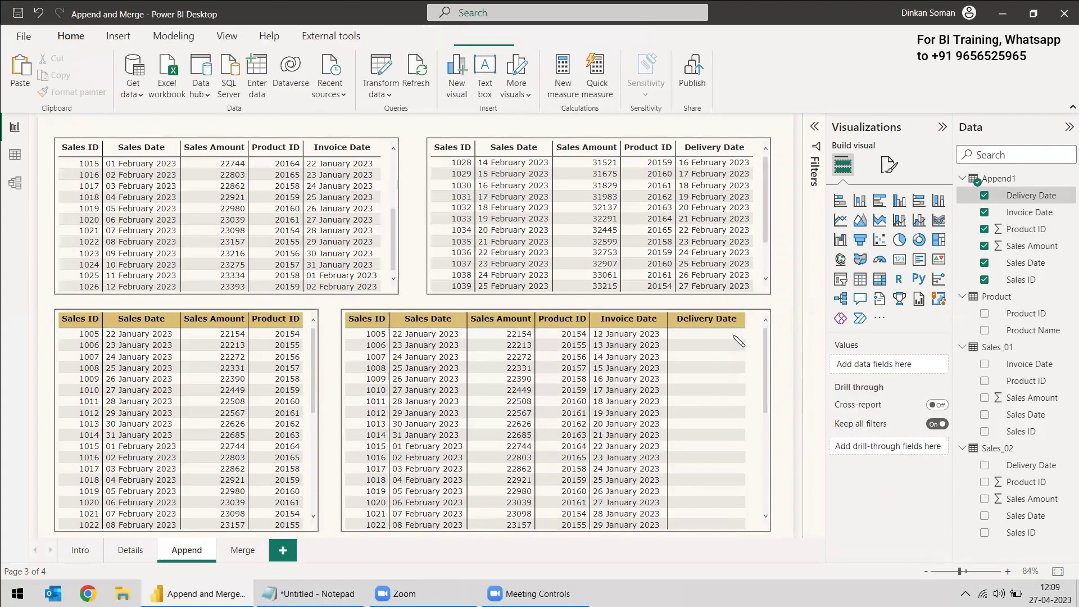
Step: On the Merge page, fill a table with Append1's Sales ID, Sales Date, Sales Amount and Product ID, then resize it
left_click(243, 550)
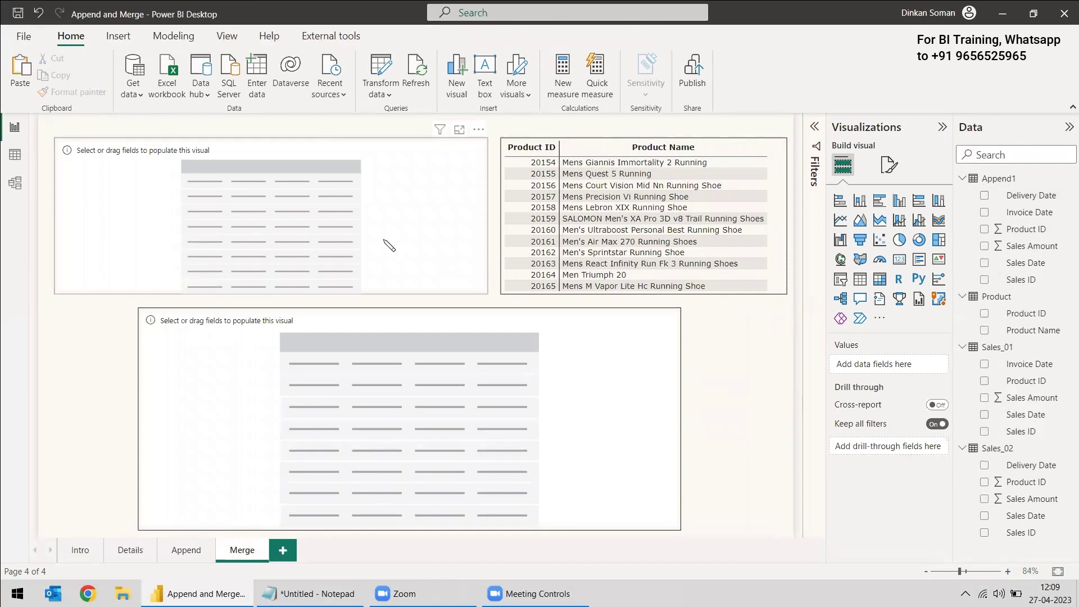
left_click(984, 279)
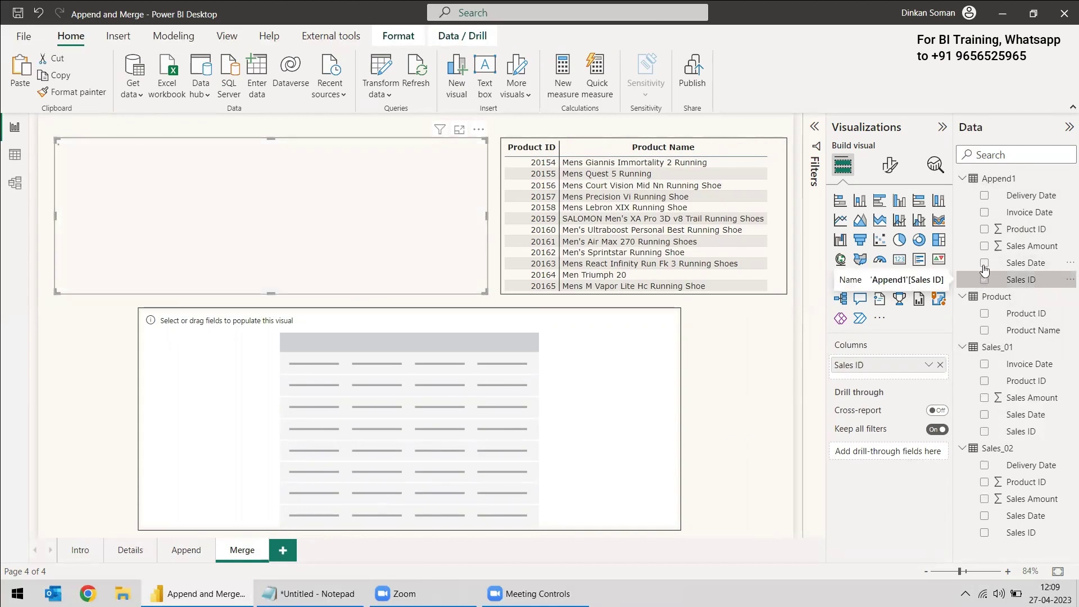
left_click(985, 263)
left_click(984, 245)
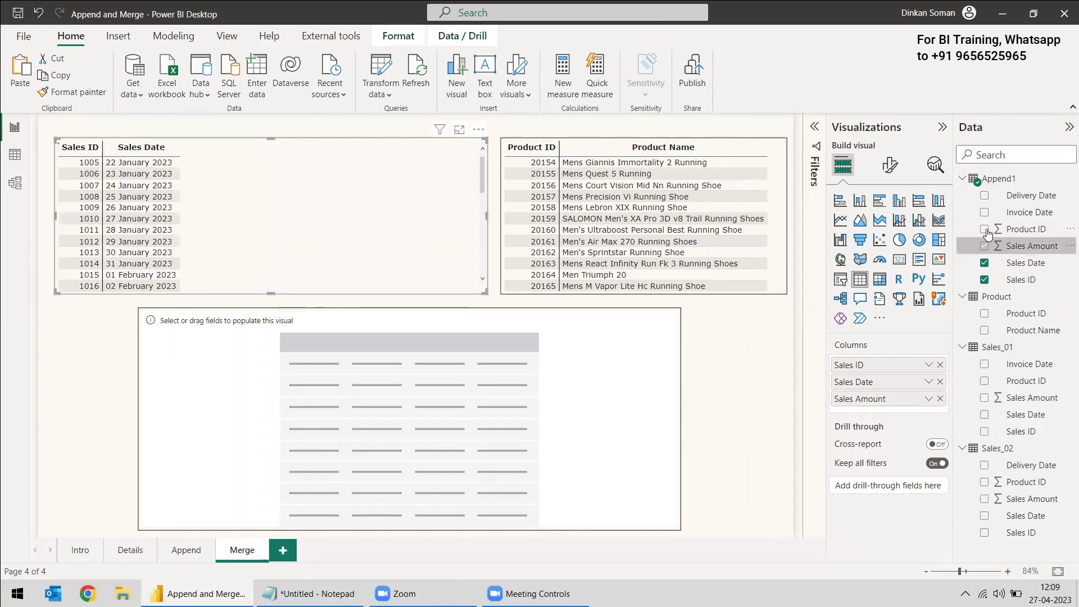
left_click(984, 229)
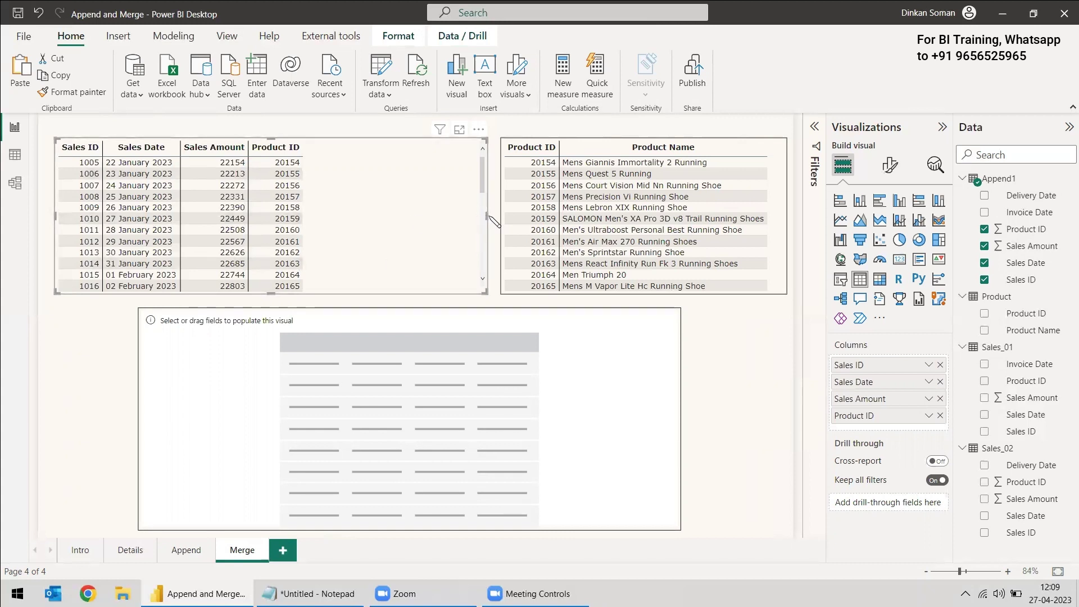
left_click_drag(490, 220, 460, 225)
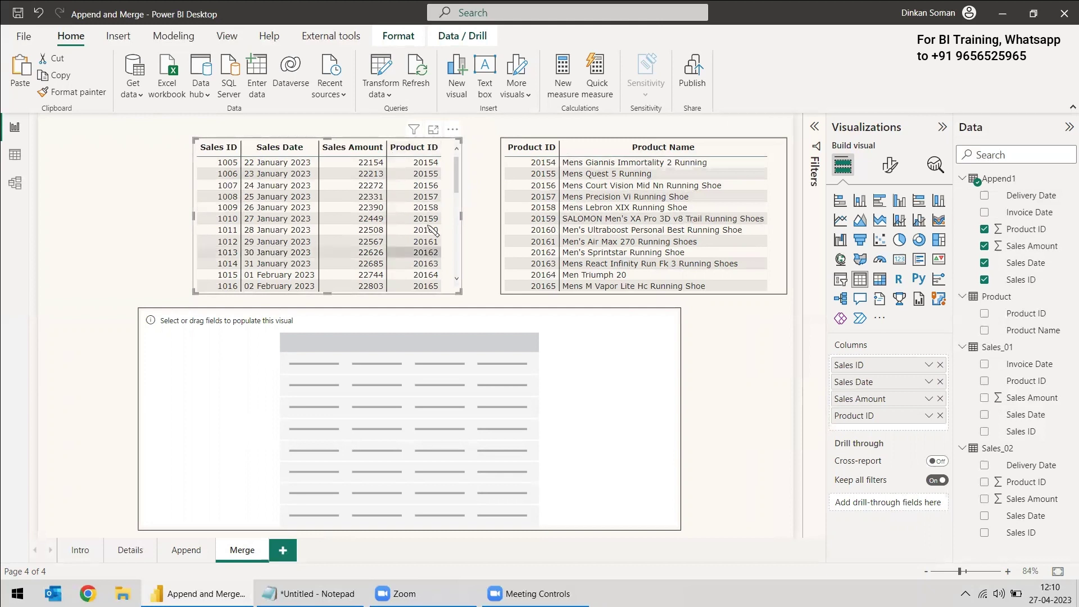
left_click(382, 70)
Step: Start a new merge of Append1 with Product, matching on Product ID in both tables
left_click(50, 190)
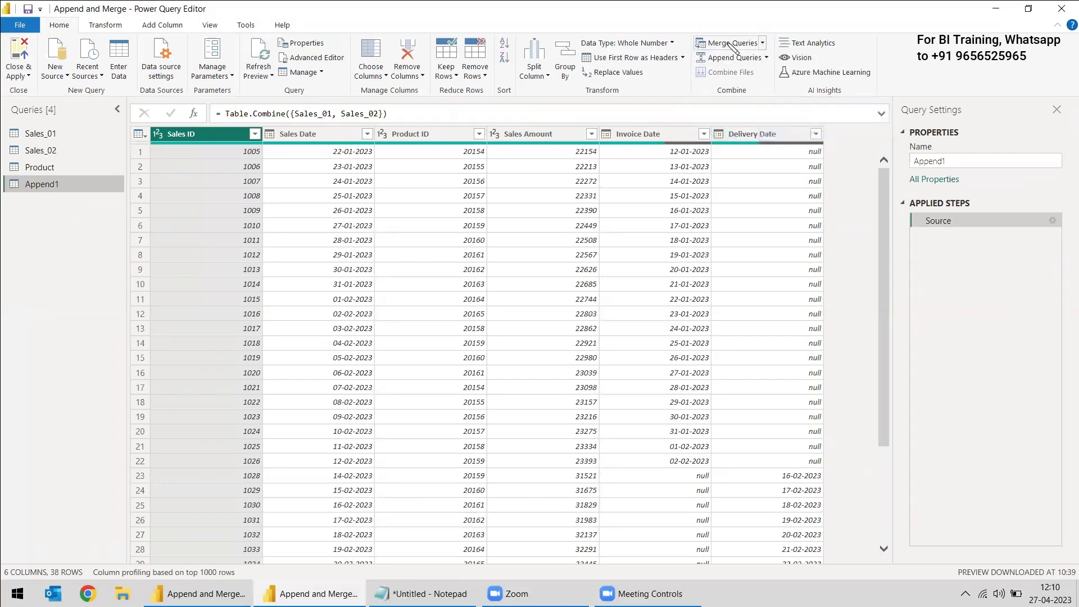
left_click(763, 43)
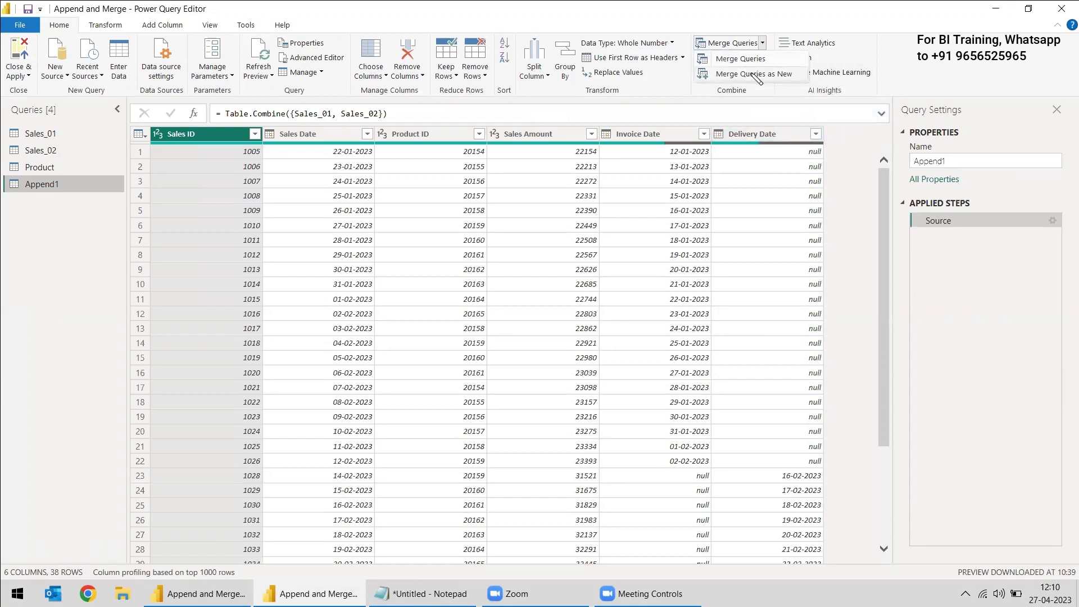
left_click(755, 74)
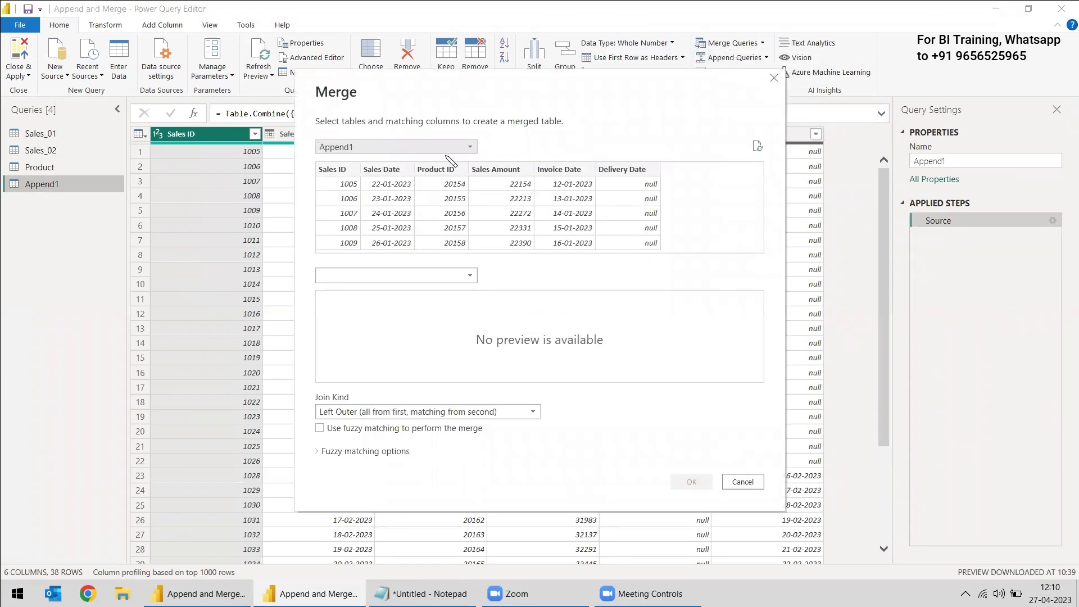
left_click(440, 275)
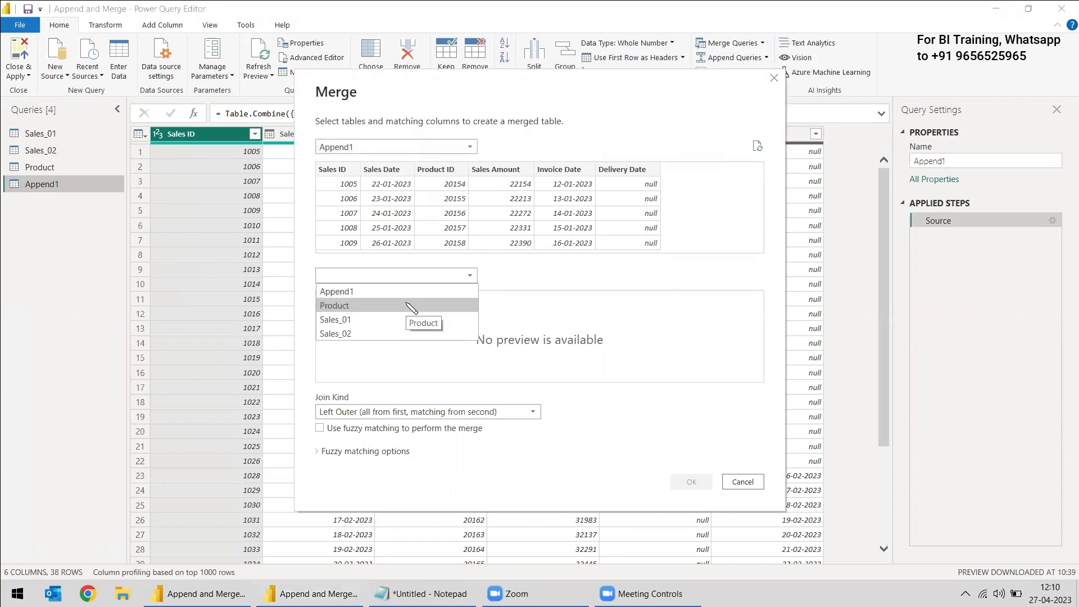
left_click(409, 305)
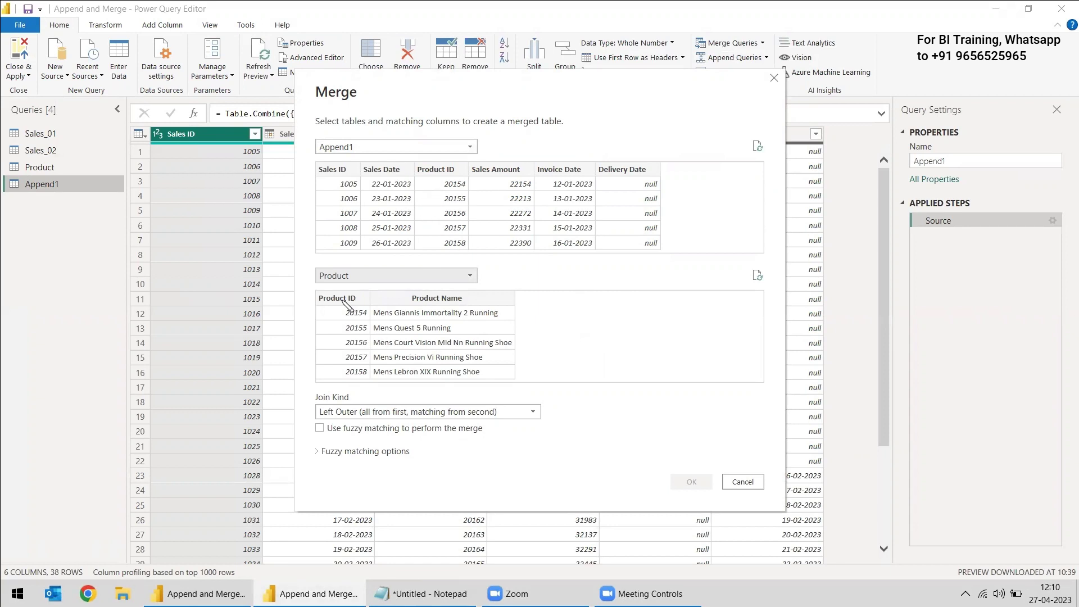
left_click(443, 174)
left_click(340, 299)
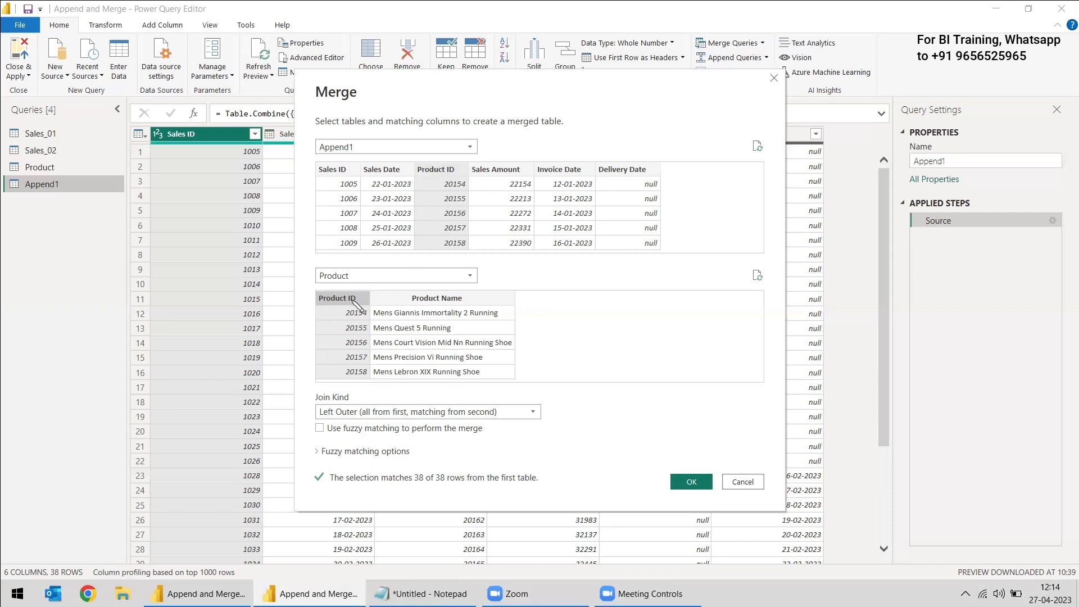
Step: Change the merge's join kind from Left Outer to Inner, keeping only matching rows
left_click(530, 416)
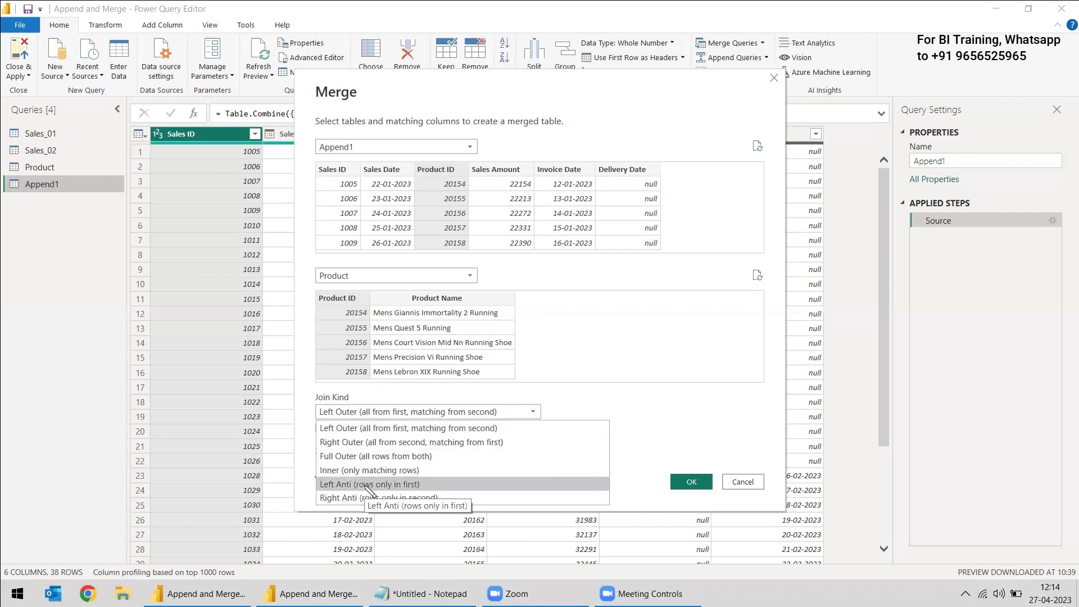
left_click(603, 389)
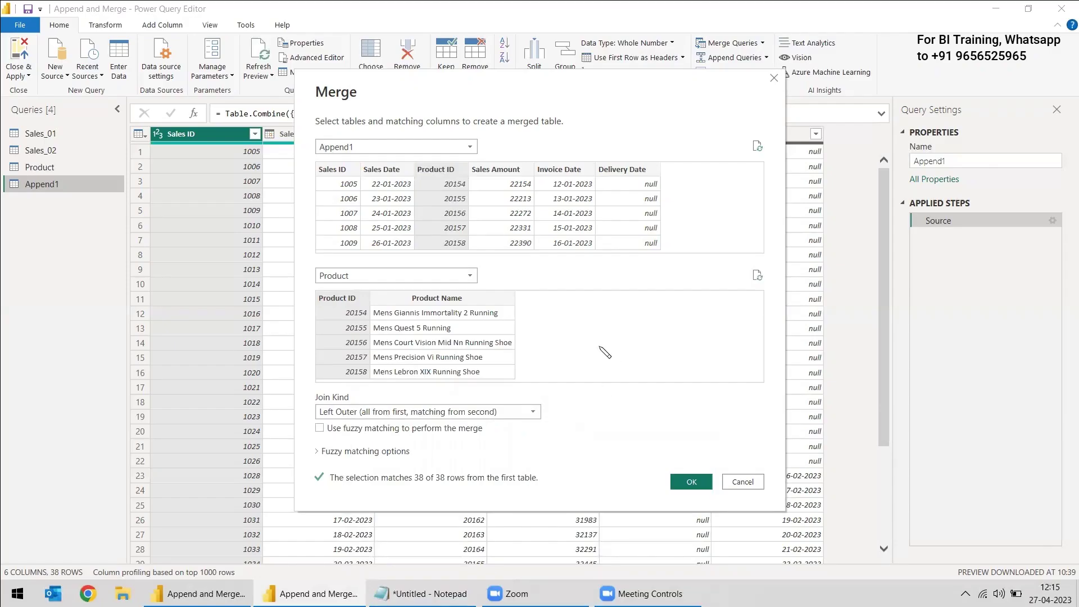
left_click(393, 415)
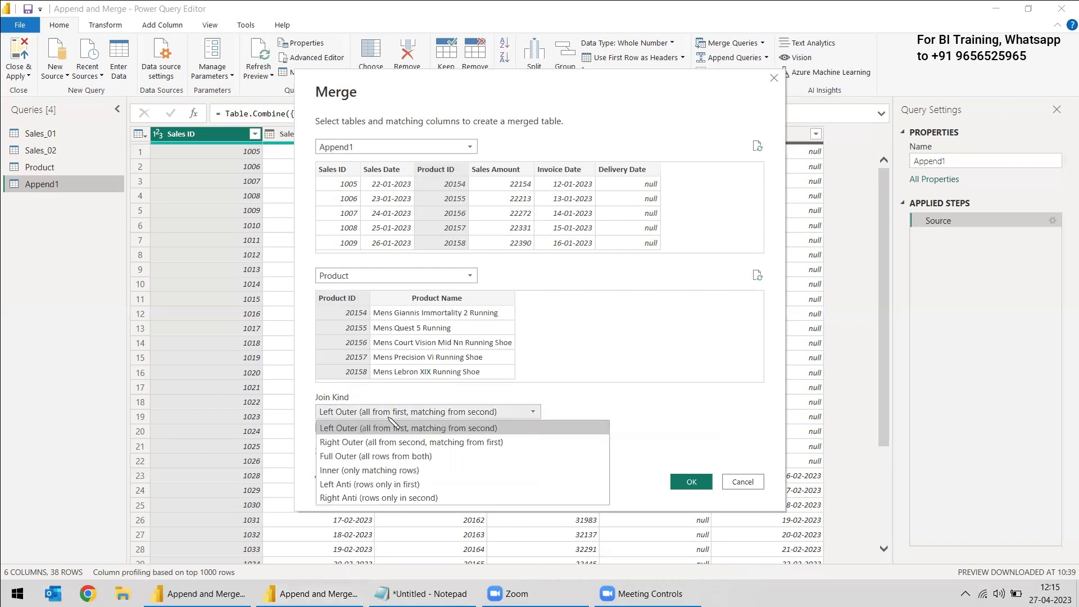
left_click(356, 472)
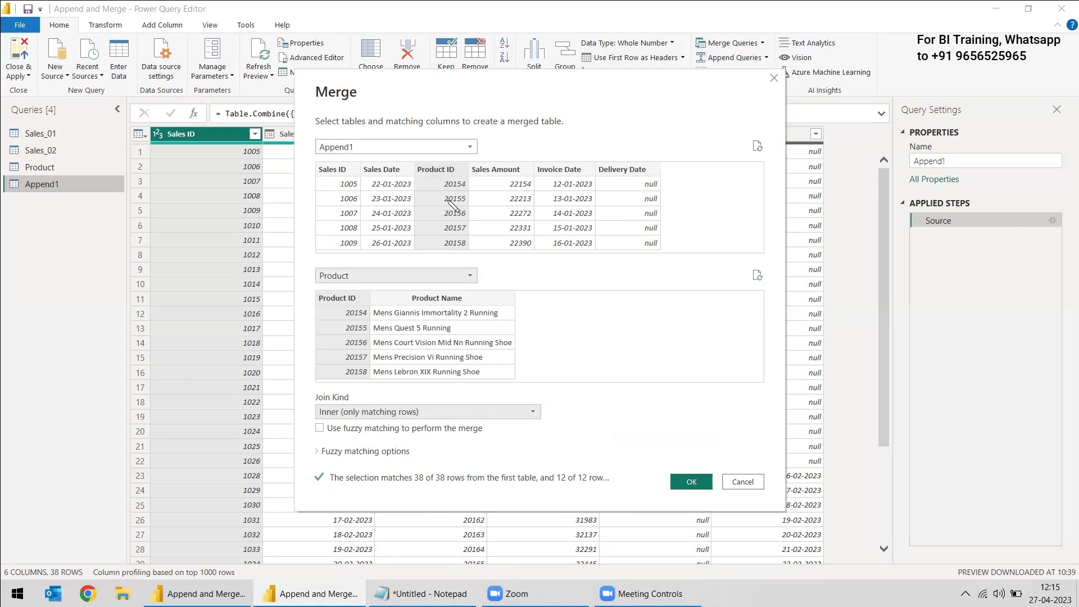
left_click(352, 416)
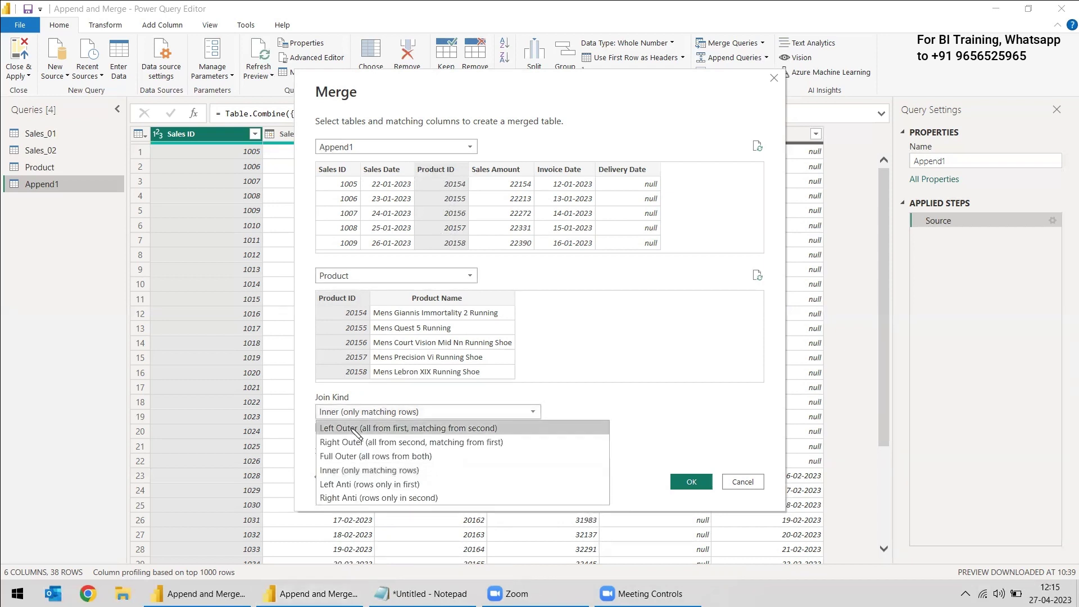
left_click(355, 429)
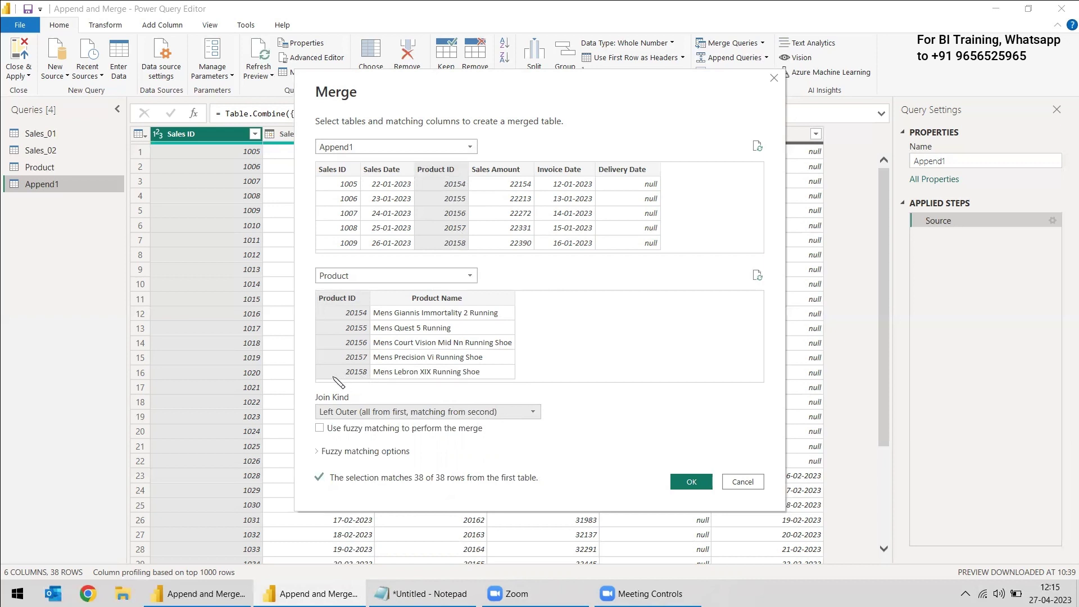
left_click(339, 415)
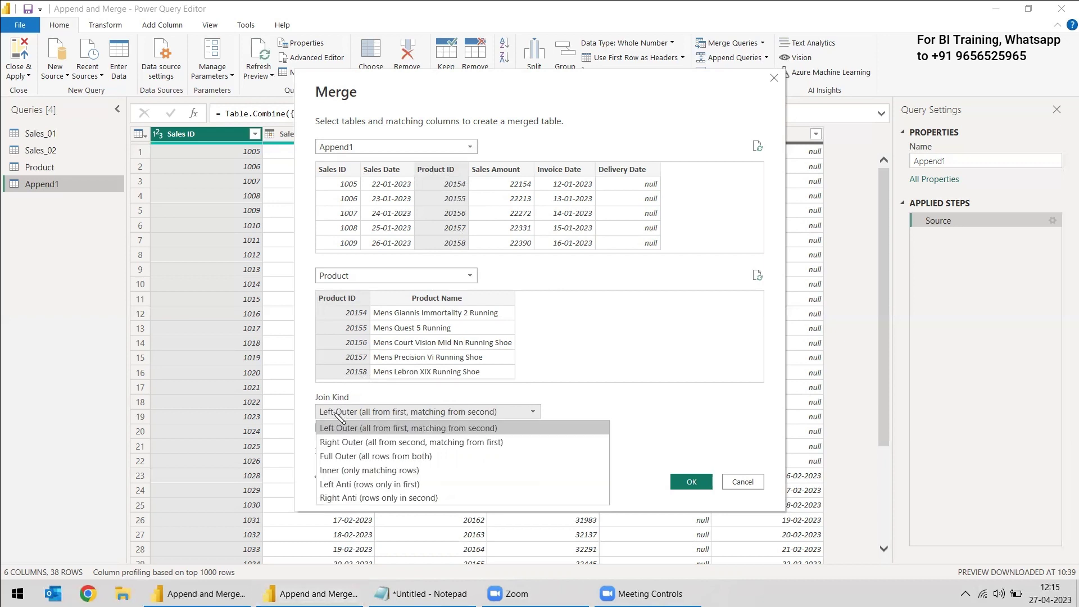
left_click(370, 436)
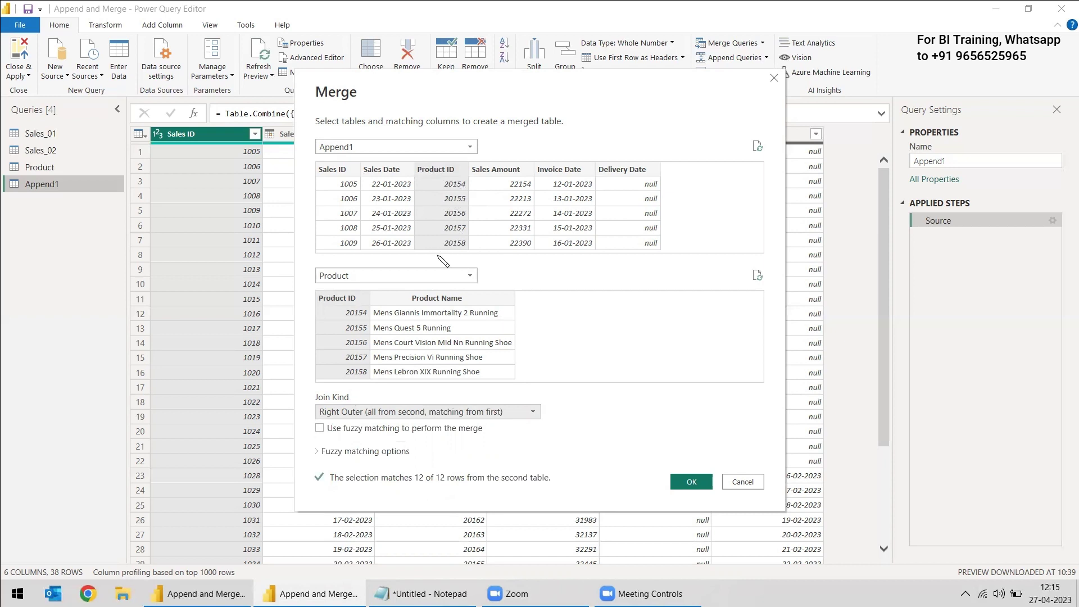
left_click(422, 415)
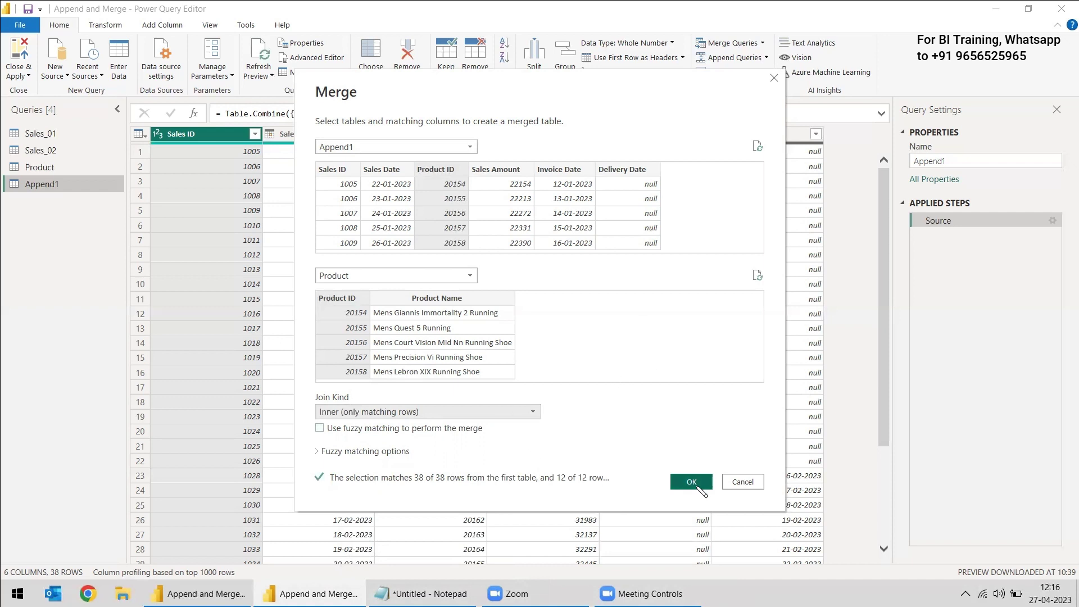
Step: Create Merge1 and expand the Product column with only Product Name included
left_click(692, 482)
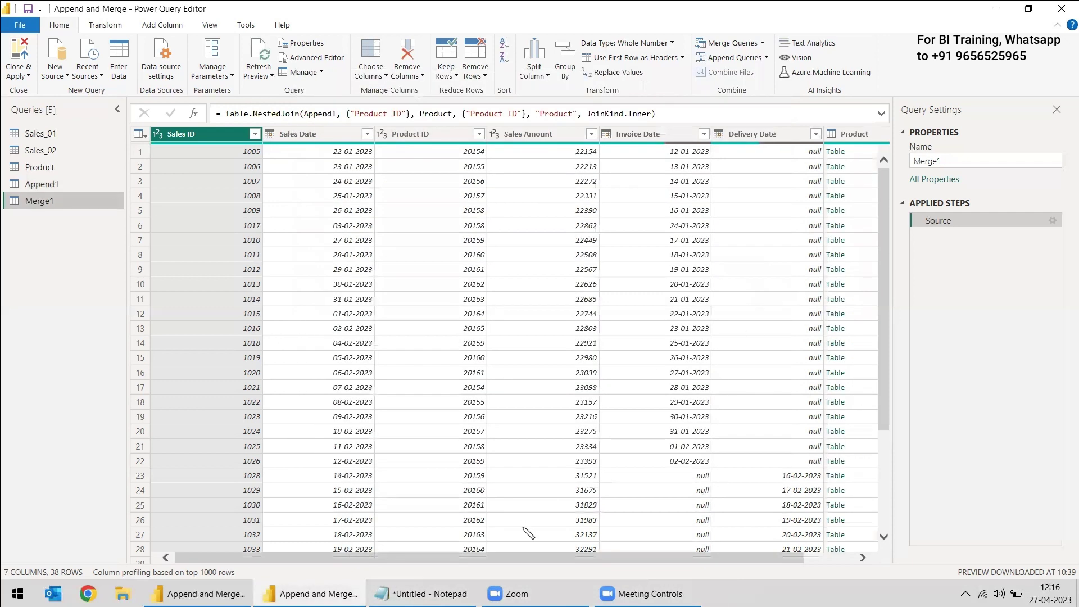
left_click_drag(516, 559, 697, 556)
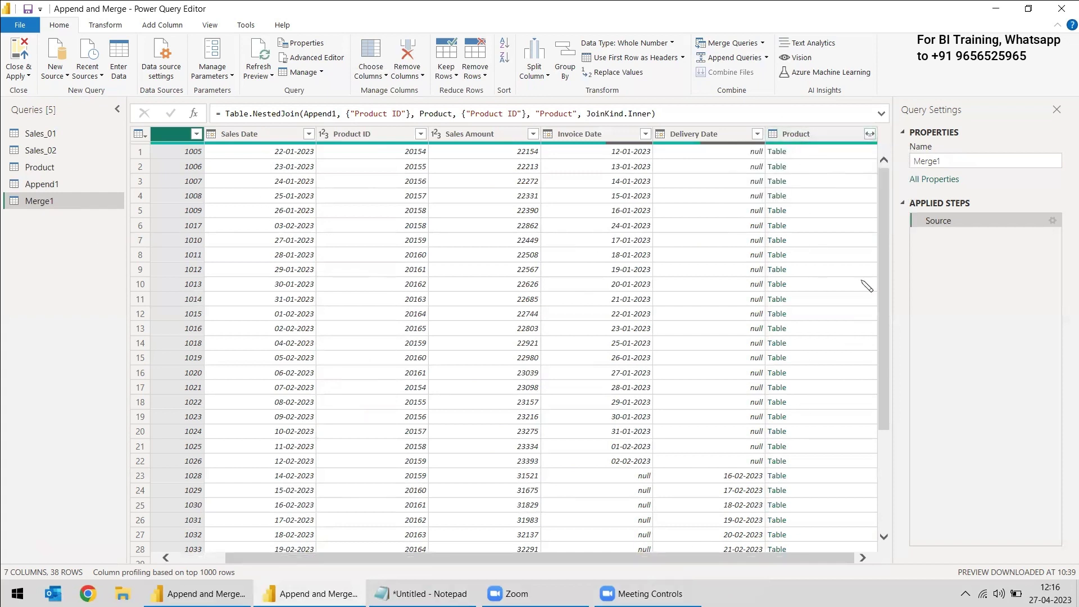
left_click(870, 134)
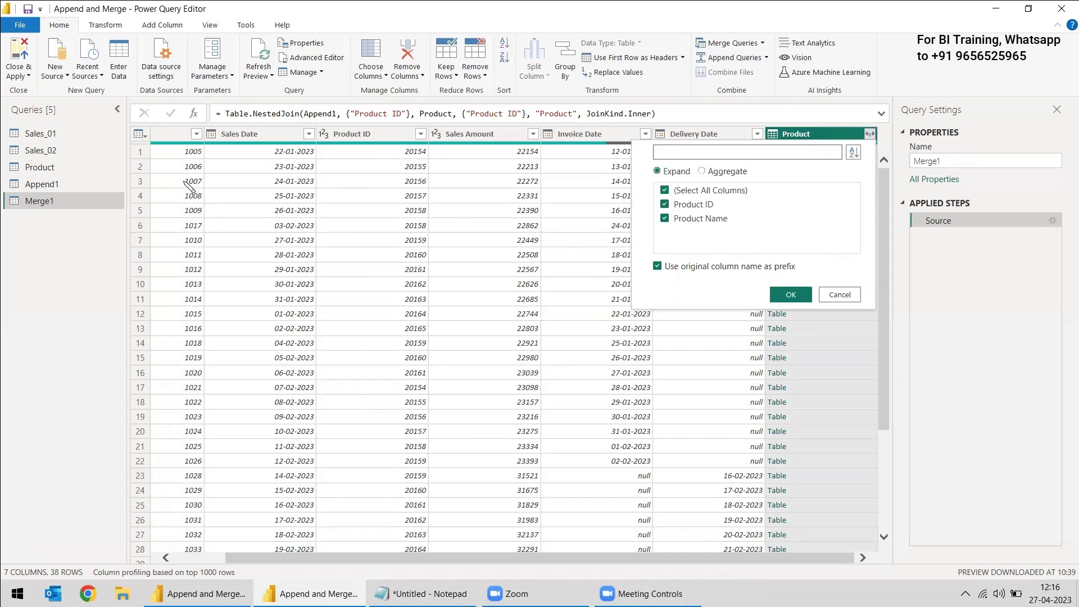
left_click(667, 205)
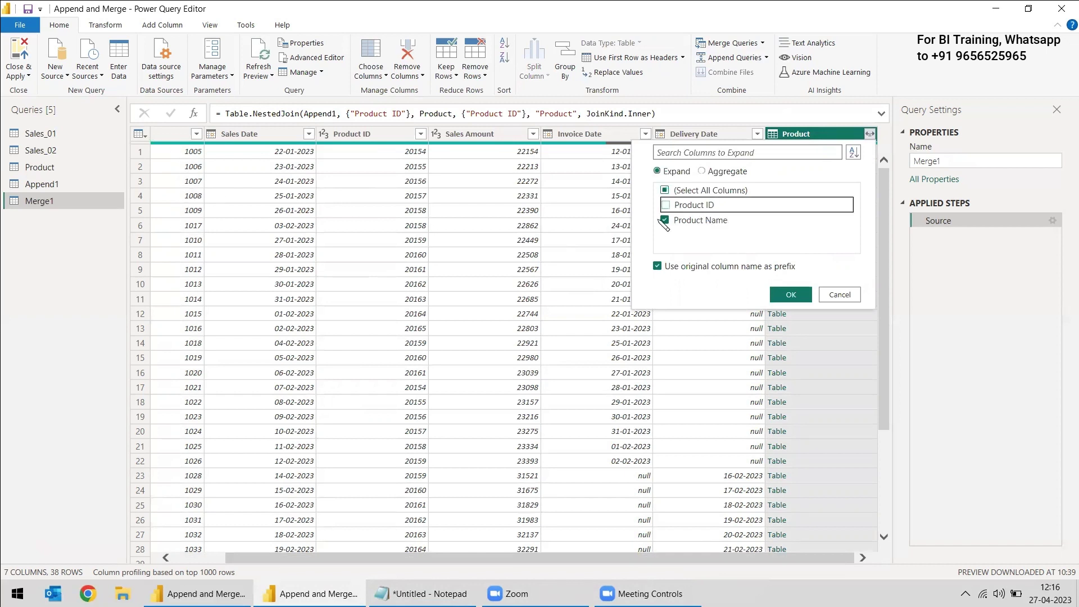
left_click(791, 295)
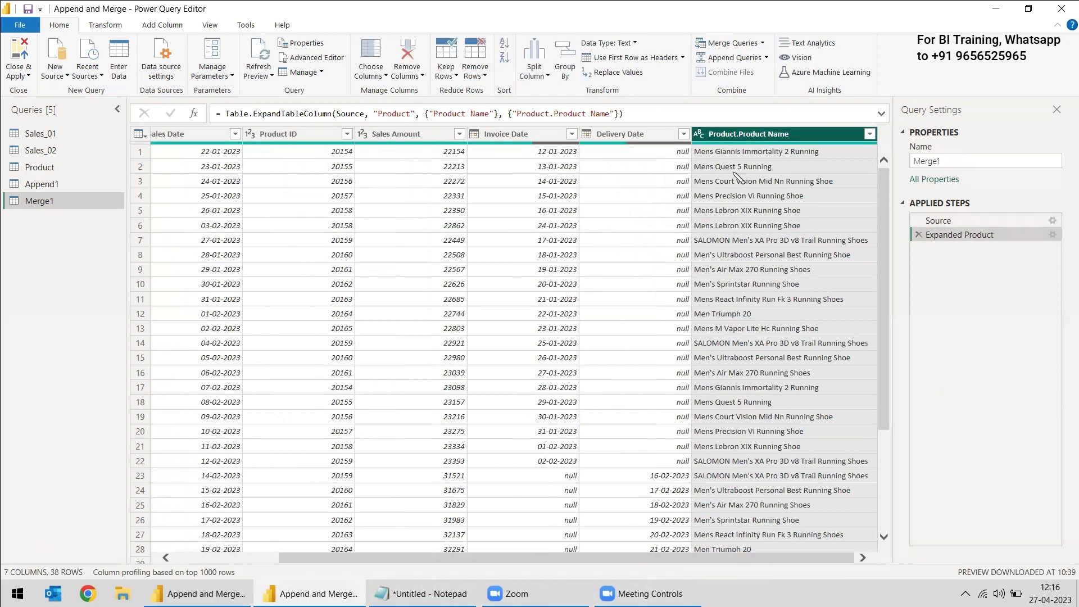
left_click_drag(746, 562, 641, 562)
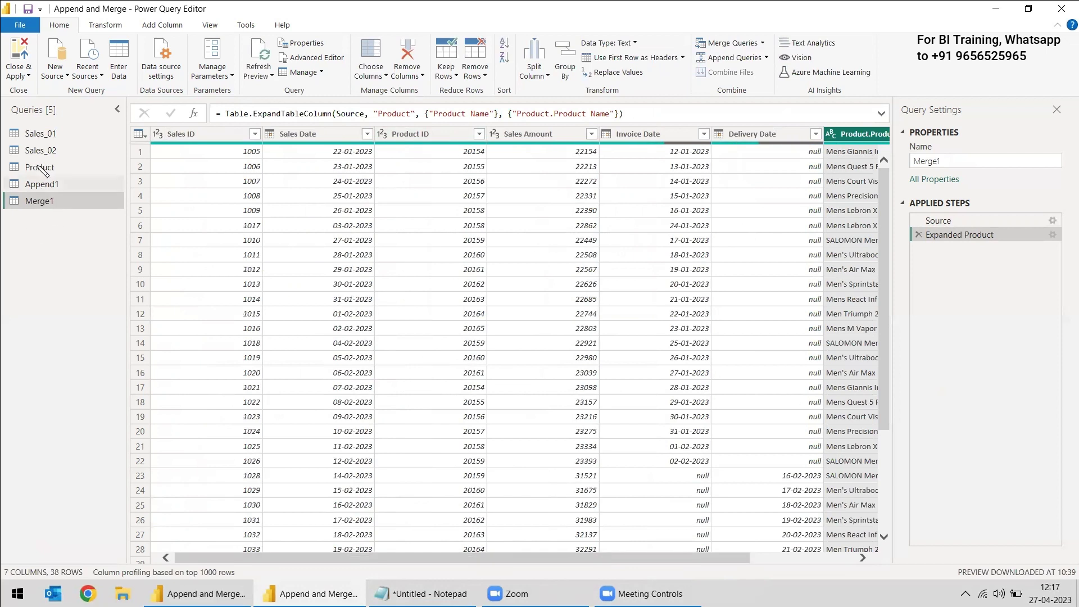
Step: Compare against the Product query, return to Merge1, then Close & Apply to the report
left_click(54, 174)
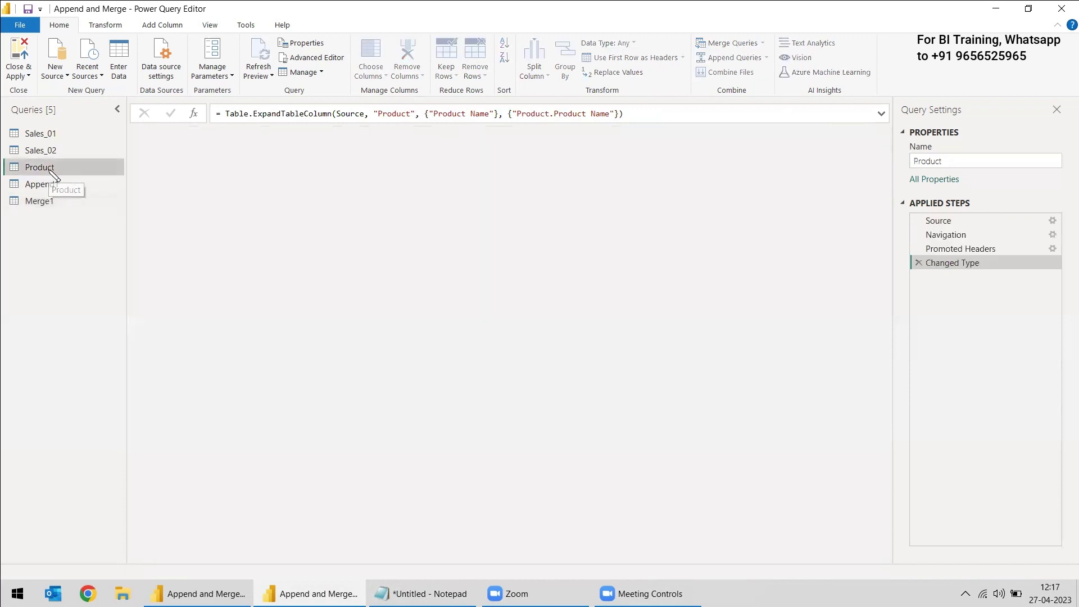
left_click(40, 206)
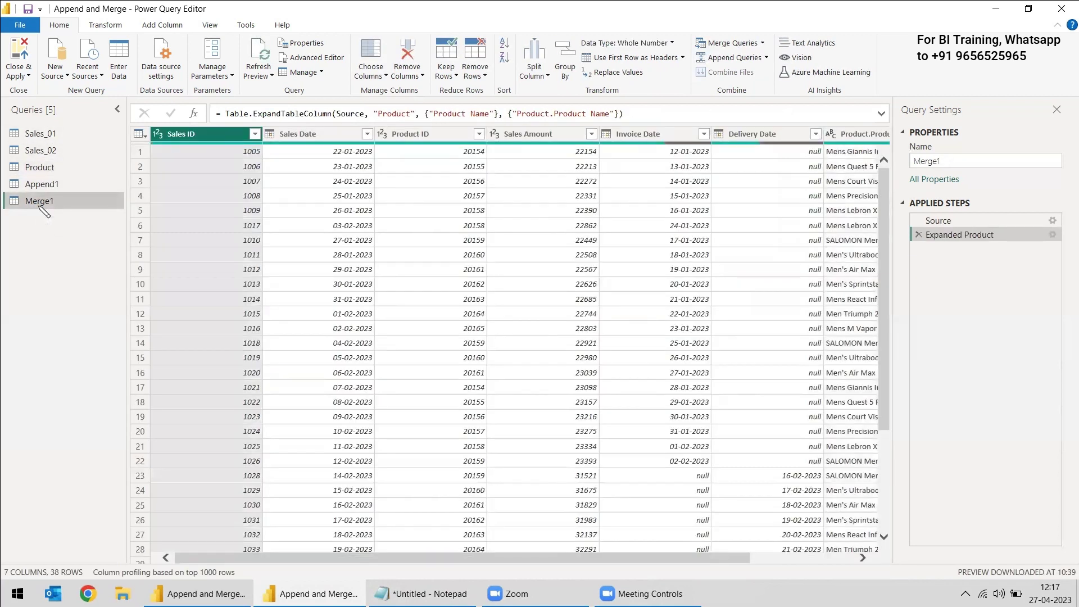
left_click(857, 134)
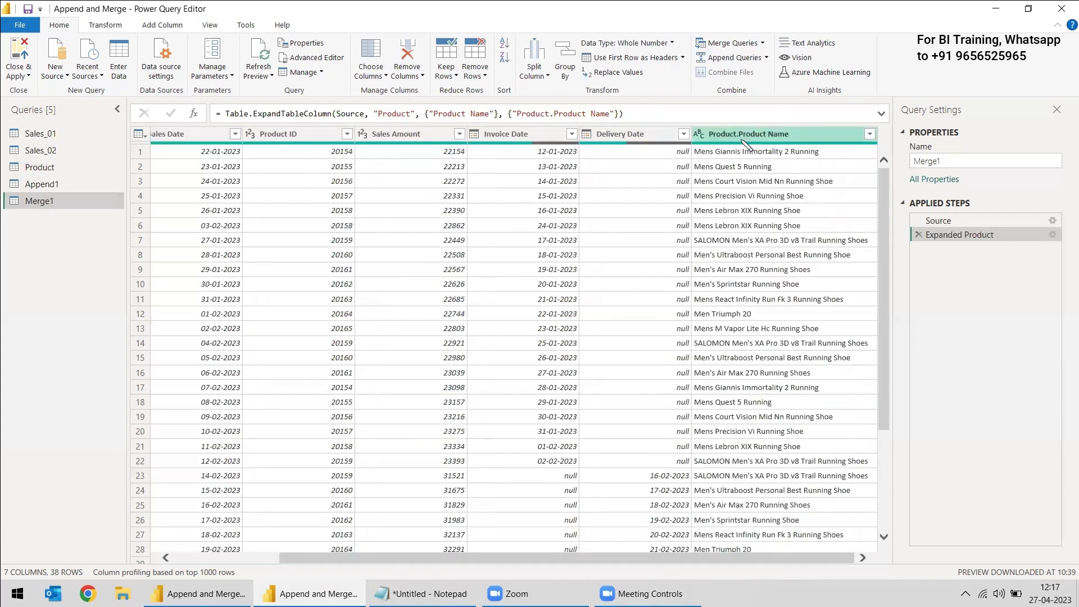
left_click(18, 72)
left_click(35, 92)
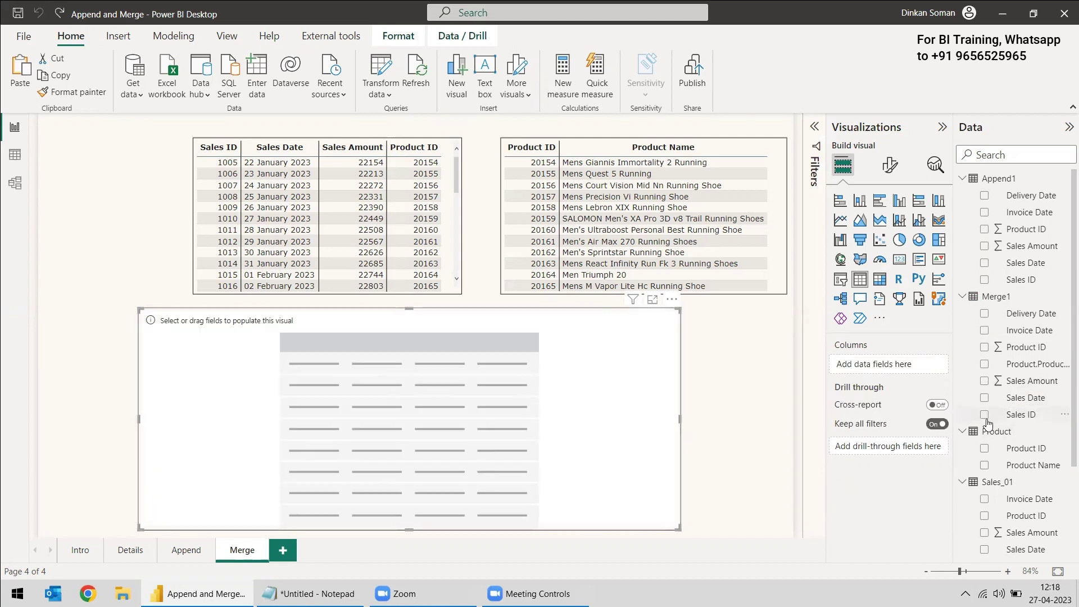
Step: Add Sales ID, Sales Date, Sales Amount, Product ID, Product Name, Invoice Date and Delivery Date to the table
left_click(984, 414)
left_click(984, 398)
left_click(984, 381)
left_click(984, 347)
left_click(984, 363)
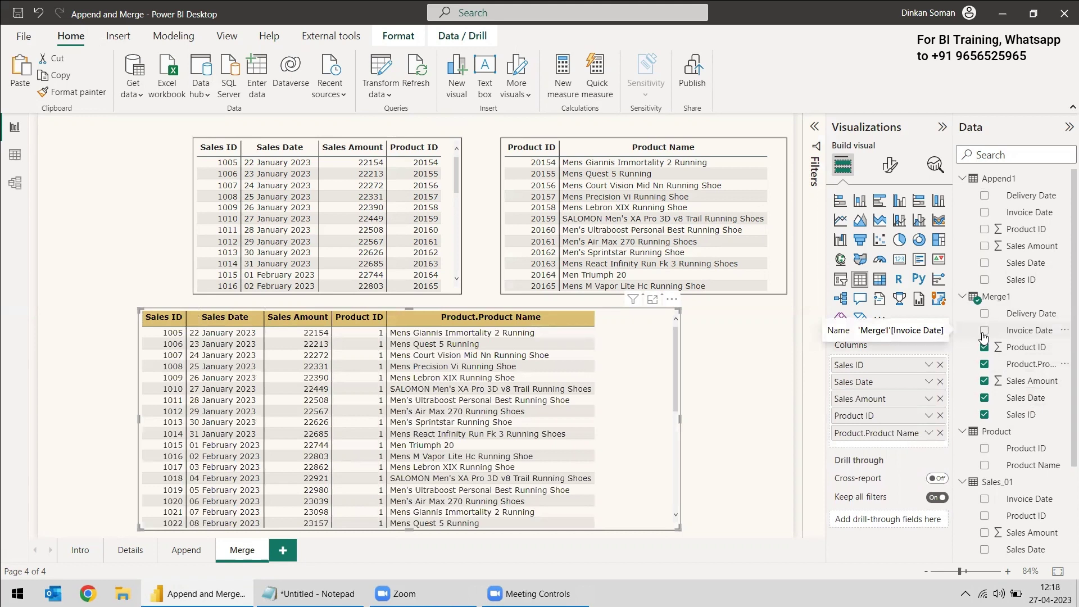
left_click(984, 331)
left_click(984, 314)
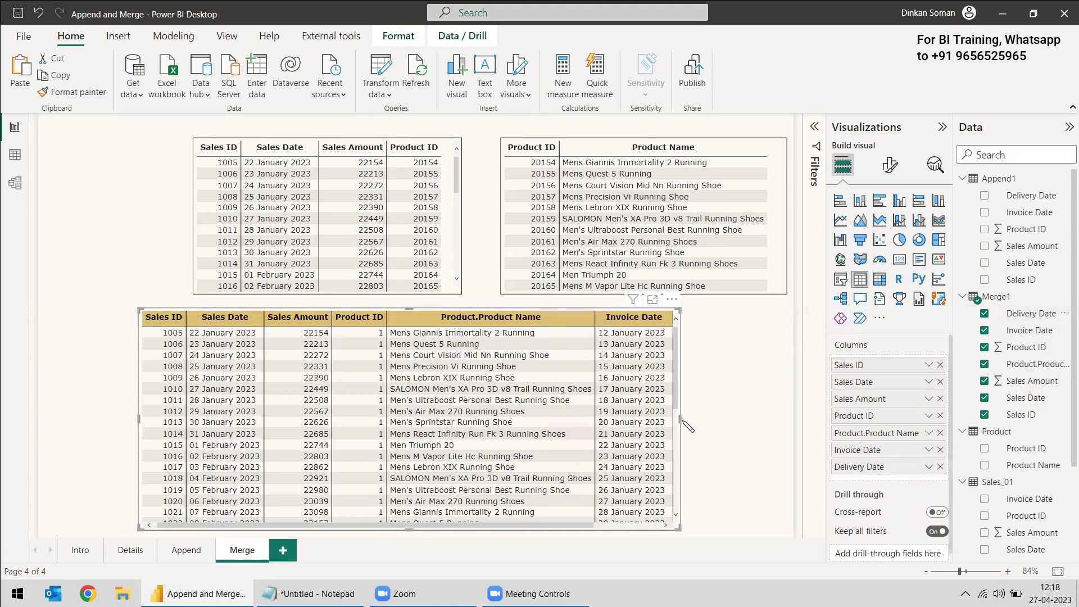
Step: Widen the table visual and set Product ID to Don't summarize
left_click_drag(687, 425, 783, 433)
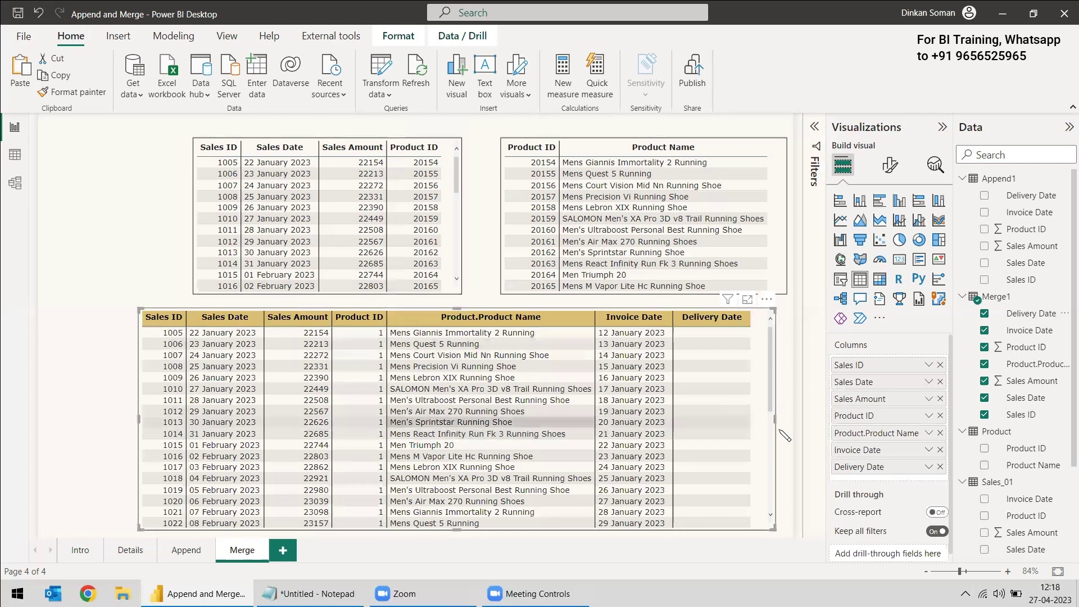
left_click(929, 415)
left_click(960, 228)
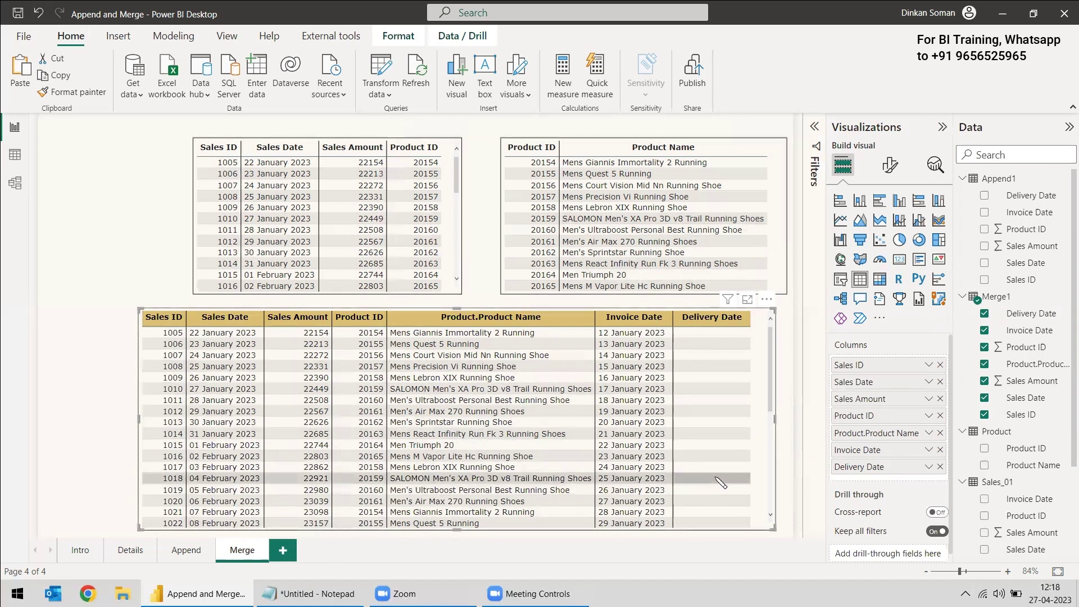
scroll(699, 461, "down", 3)
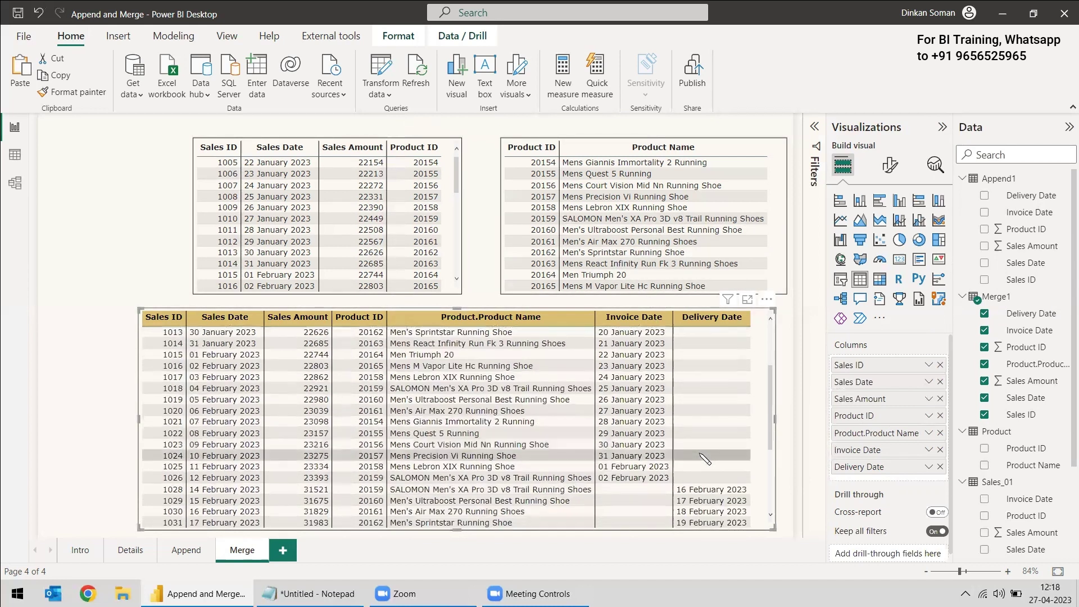